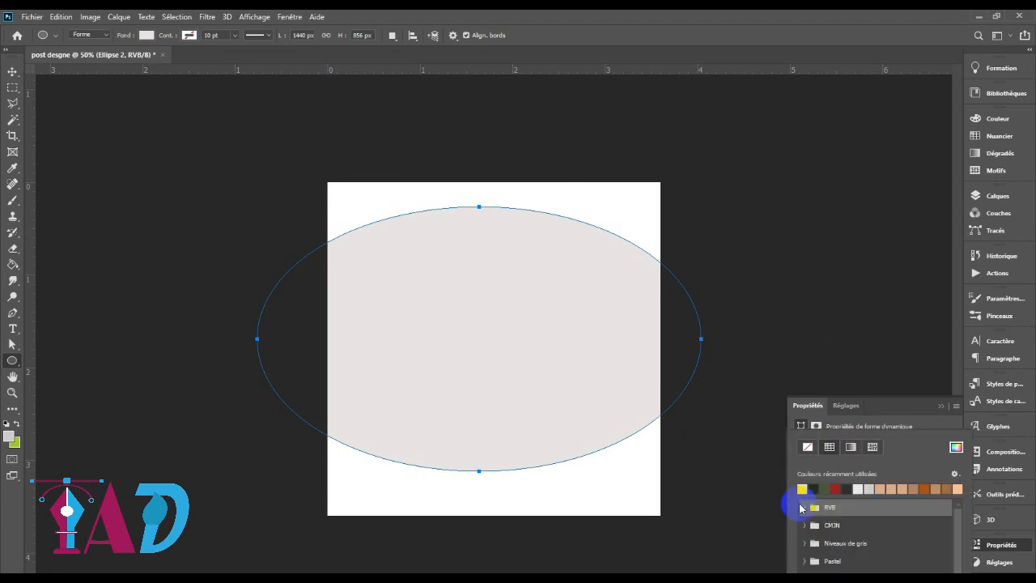
Step: Keep the ellipse's light grey fill, rotate the ellipse to about -18° and move it up over the canvas's upper part
{"action": "left_click", "coordinate": [956, 447]}
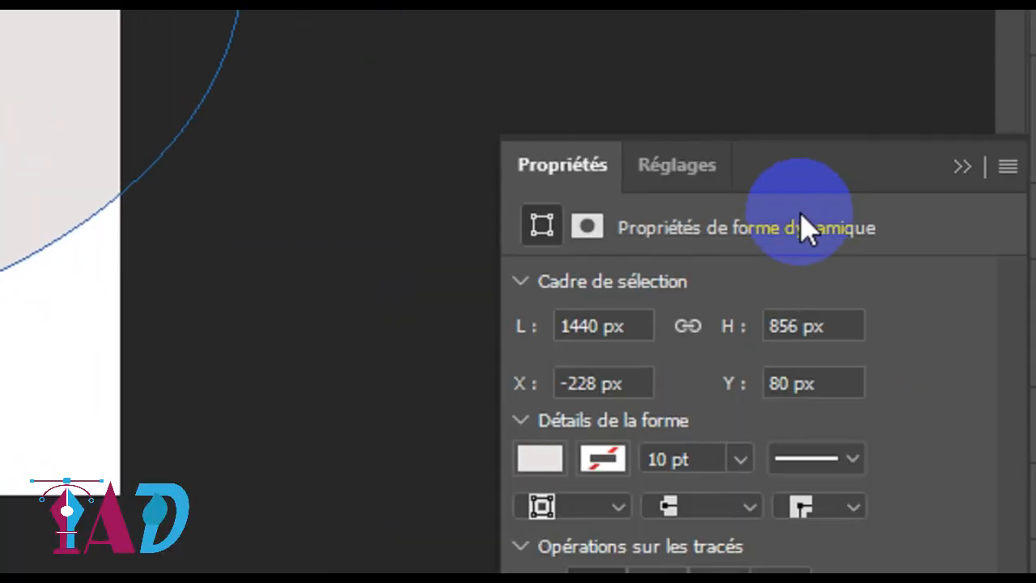
{"action": "left_click", "coordinate": [551, 459]}
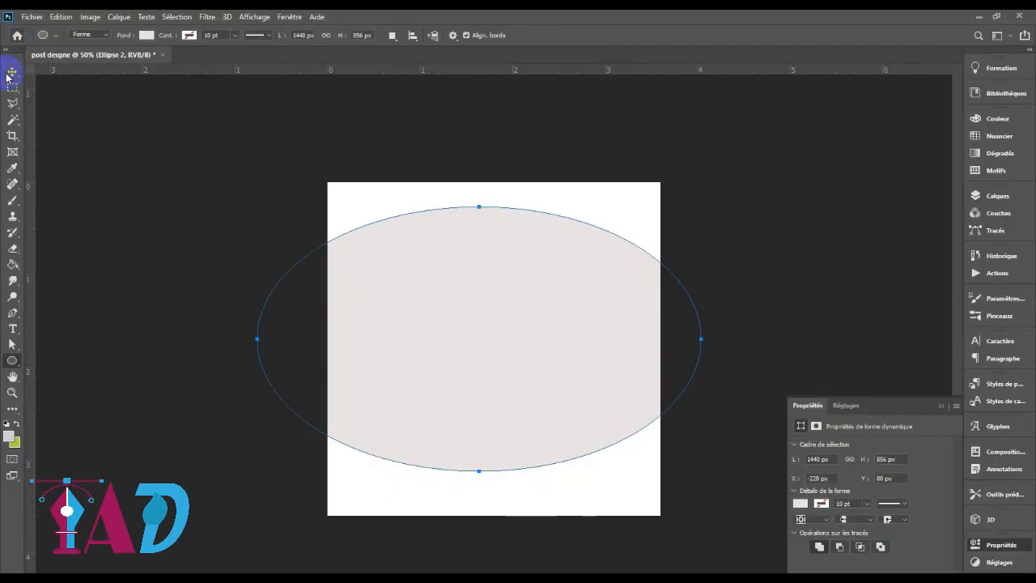
{"action": "key", "text": "v"}
{"action": "left_click_drag", "start_coordinate": [711, 342], "coordinate": [703, 270]}
{"action": "left_click_drag", "start_coordinate": [551, 363], "coordinate": [603, 278]}
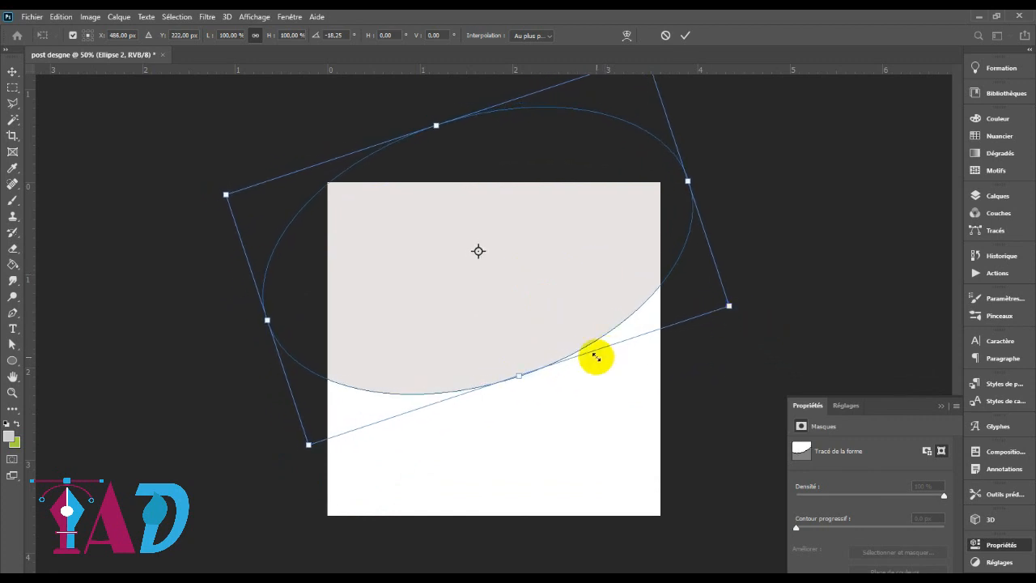
Step: Scale the ellipse to about 107%, rotate it to about -28° and shift it up to leave a curved white lower area
{"action": "left_click_drag", "start_coordinate": [519, 376], "coordinate": [525, 352]}
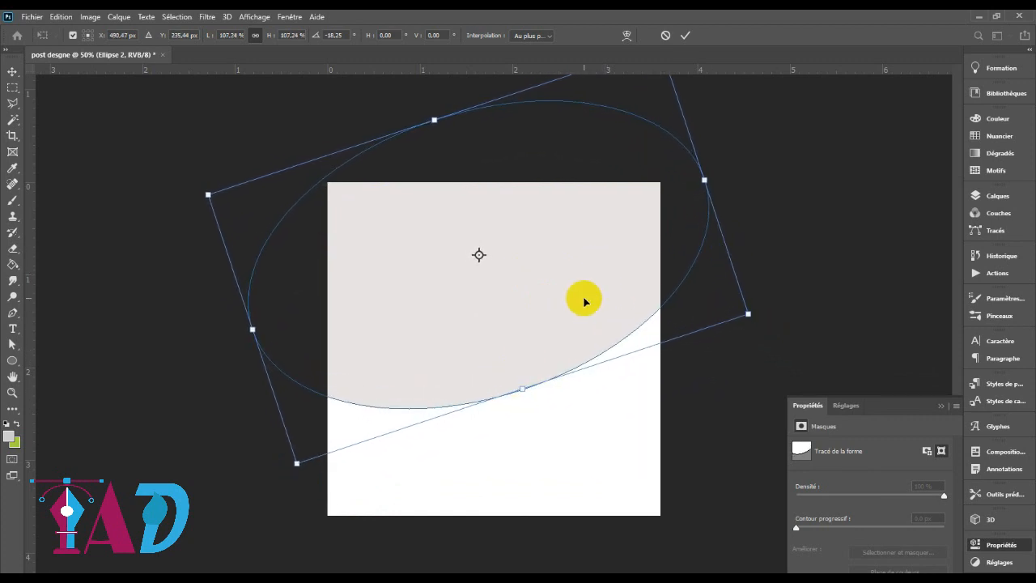
{"action": "left_click_drag", "start_coordinate": [586, 299], "coordinate": [585, 282]}
{"action": "left_click_drag", "start_coordinate": [756, 179], "coordinate": [735, 135]}
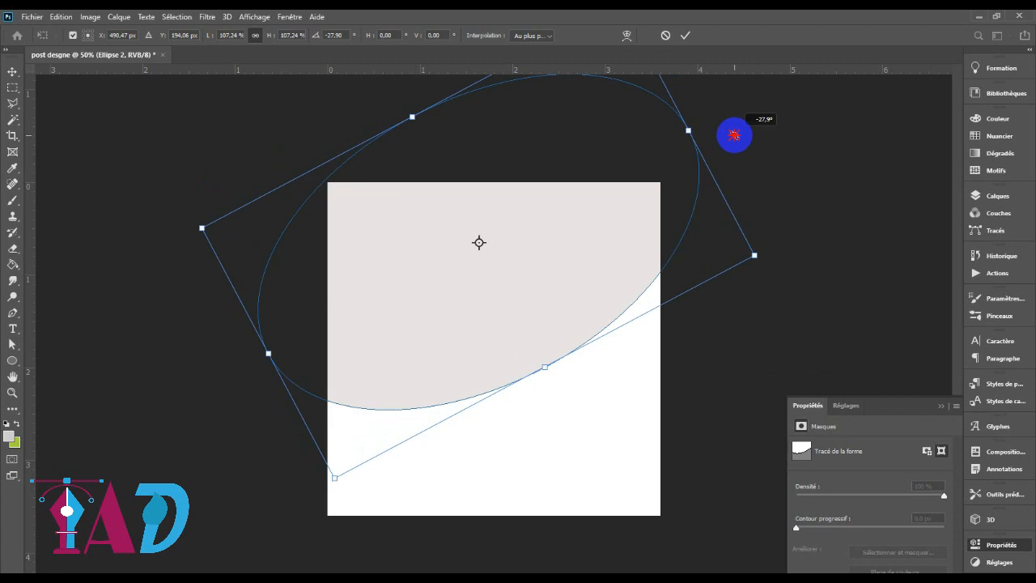
{"action": "left_click_drag", "start_coordinate": [628, 213], "coordinate": [620, 216]}
{"action": "left_click", "coordinate": [685, 35]}
{"action": "left_click", "coordinate": [777, 166]}
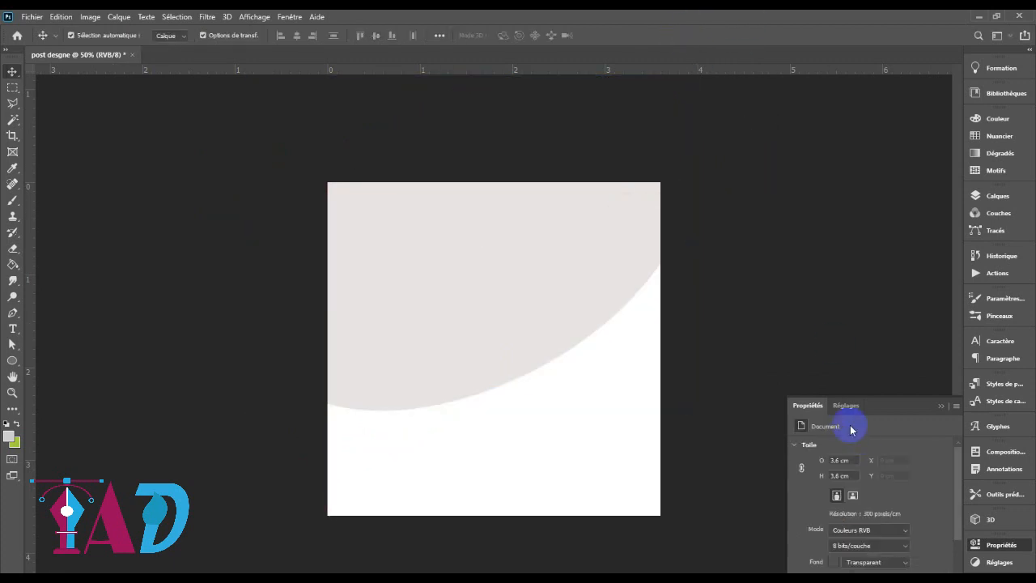
Step: Move the light grey ellipse further up the canvas and apply a slight rotation of about -0.3°
{"action": "left_click", "coordinate": [942, 406]}
{"action": "left_click", "coordinate": [500, 347]}
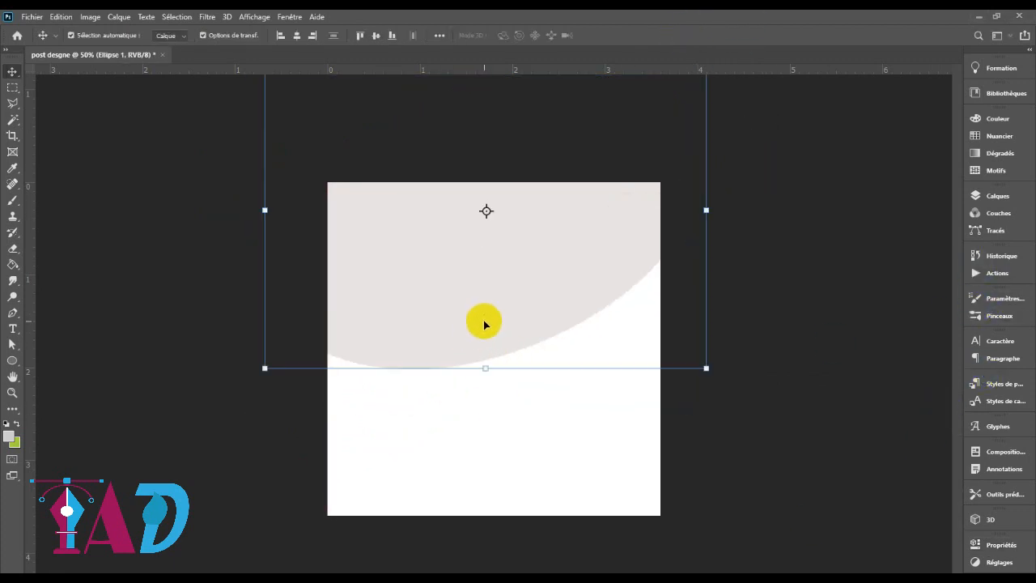
{"action": "left_click_drag", "start_coordinate": [720, 213], "coordinate": [720, 211]}
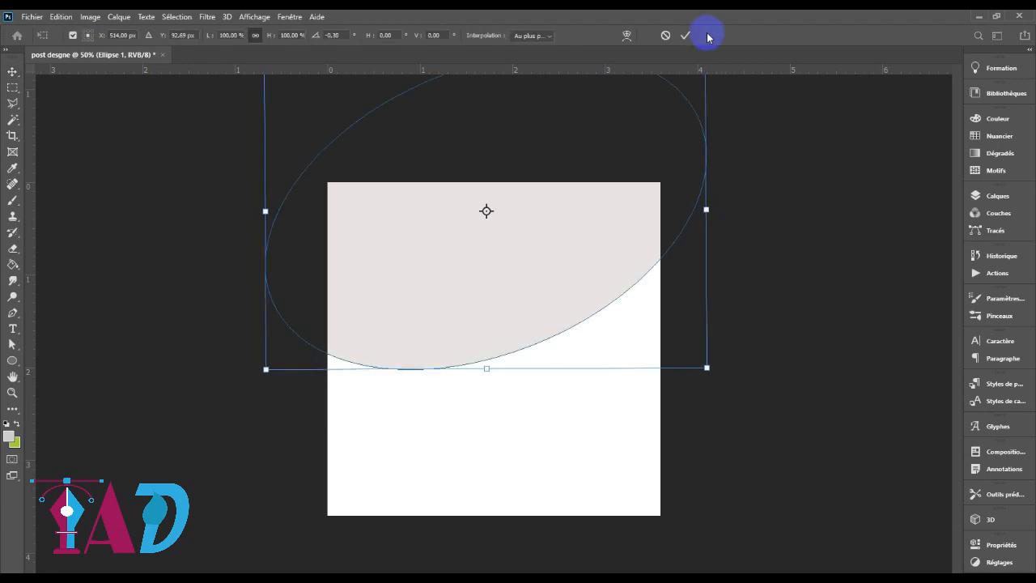
{"action": "left_click", "coordinate": [685, 36]}
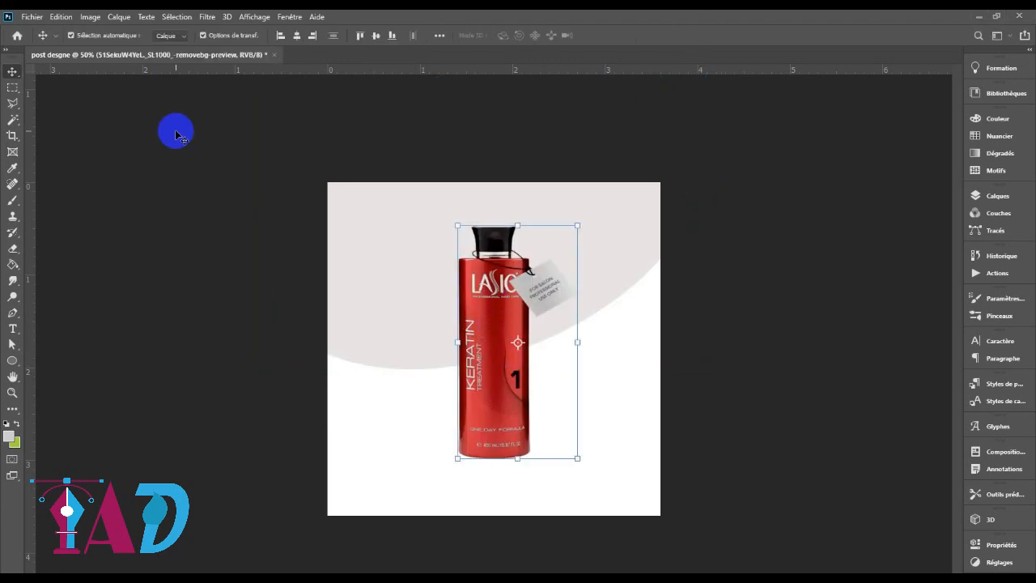
Step: Apply an Exposure adjustment to the red keratin bottle, fine-tuning its exposure and offset
{"action": "left_click", "coordinate": [90, 16]}
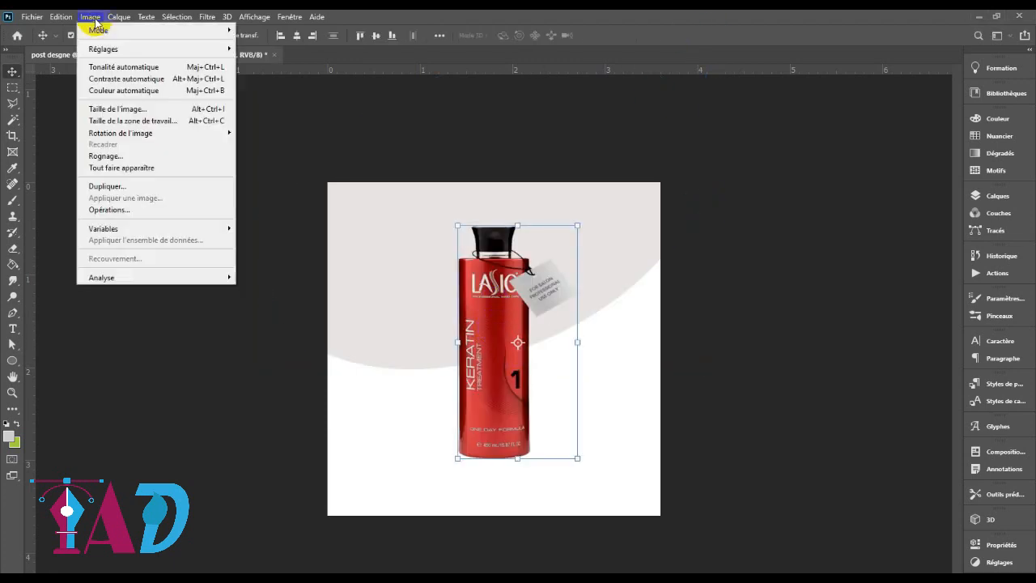
{"action": "mouse_move", "coordinate": [114, 53]}
{"action": "left_click", "coordinate": [267, 83]}
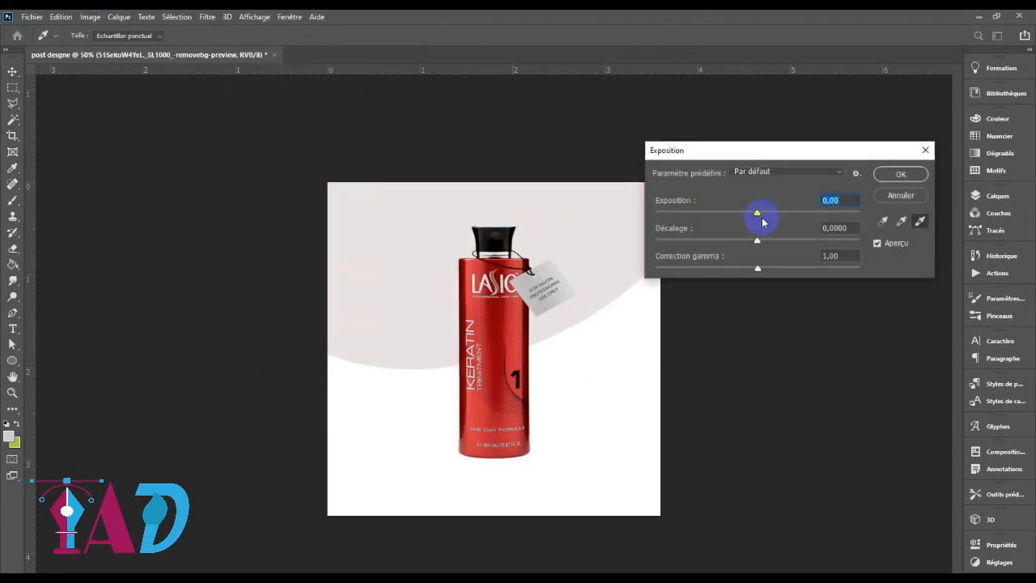
{"action": "left_click_drag", "start_coordinate": [758, 217], "coordinate": [756, 240]}
{"action": "left_click", "coordinate": [900, 173]}
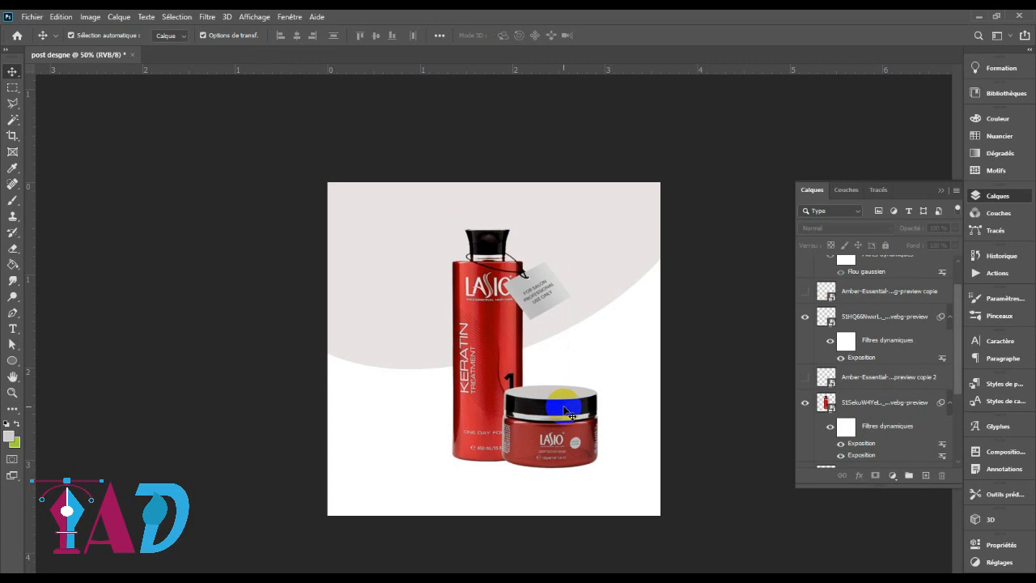
Step: Apply an Exposure adjustment to the red jar with exposure about +0.12 and offset about -0.0091
{"action": "left_click", "coordinate": [567, 413]}
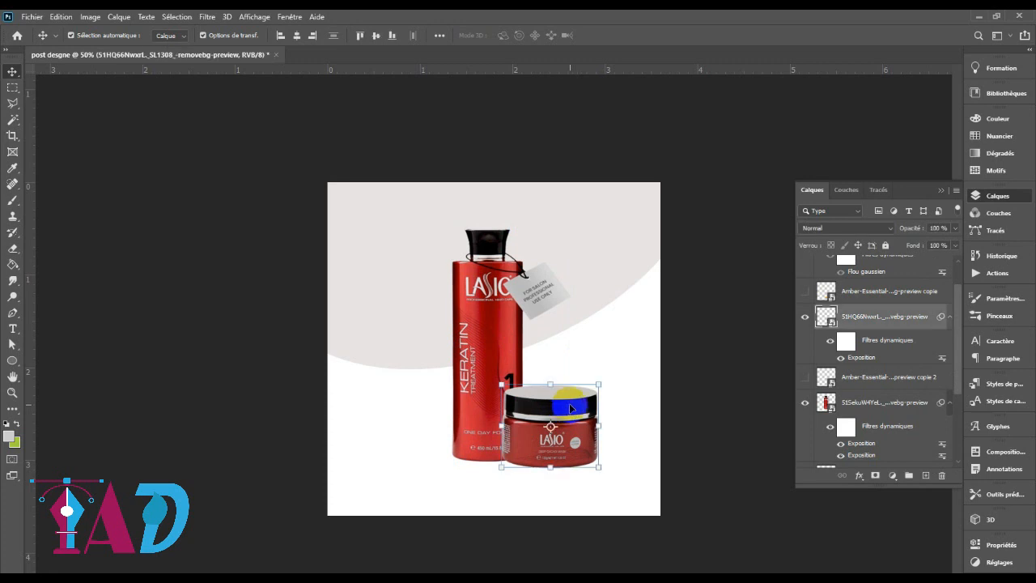
{"action": "left_click", "coordinate": [89, 16]}
{"action": "mouse_move", "coordinate": [105, 49]}
{"action": "left_click", "coordinate": [267, 84]}
{"action": "left_click_drag", "start_coordinate": [745, 210], "coordinate": [759, 270]}
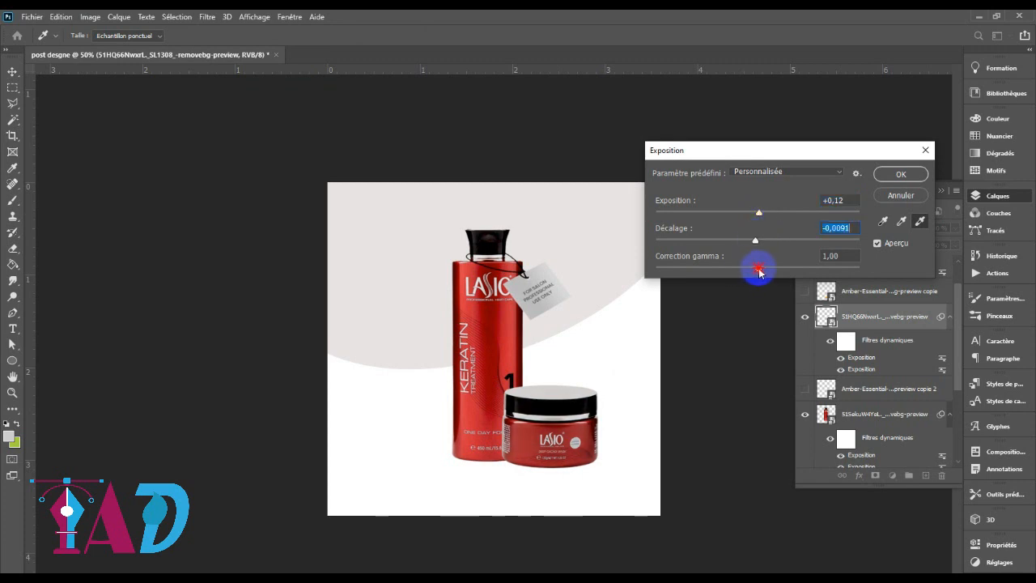
{"action": "left_click", "coordinate": [899, 173]}
Step: Shrink the amber stones to about 4.5% and place them behind the lower left side of the bottle
{"action": "key", "text": "v"}
{"action": "left_click", "coordinate": [527, 433]}
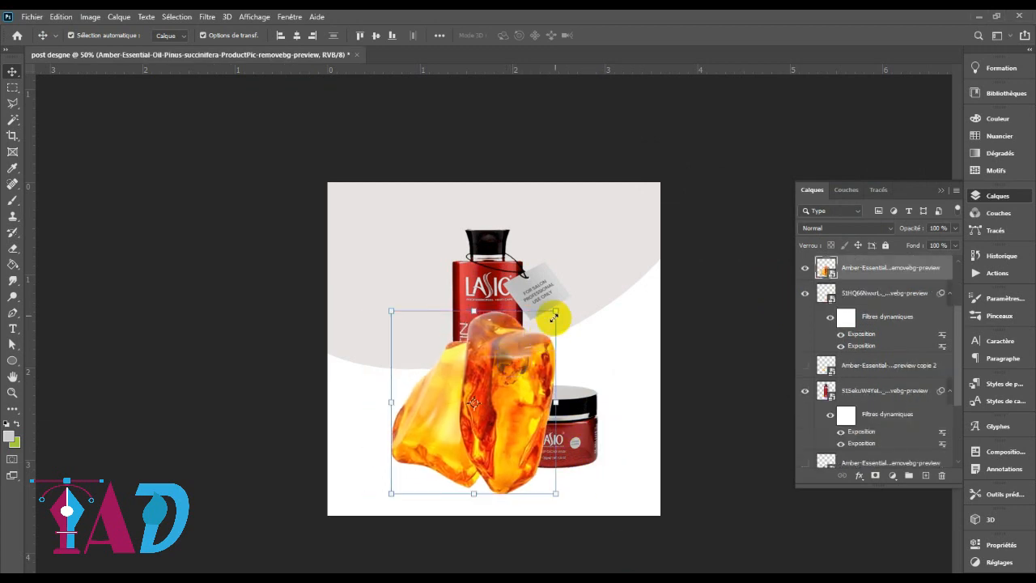
{"action": "left_click_drag", "start_coordinate": [555, 316], "coordinate": [456, 419]}
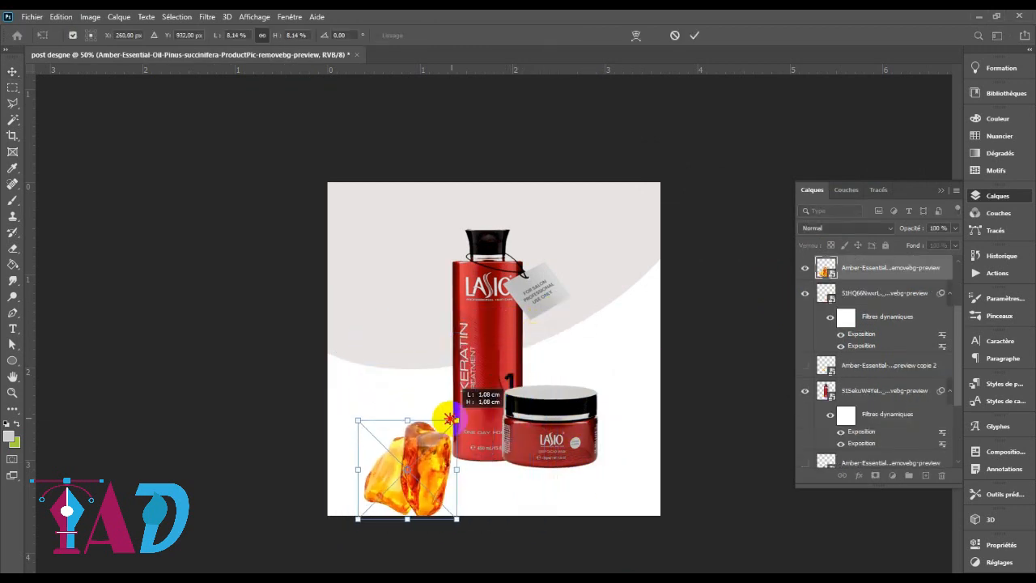
{"action": "left_click_drag", "start_coordinate": [438, 468], "coordinate": [448, 429]}
{"action": "left_click_drag", "start_coordinate": [462, 384], "coordinate": [424, 420]}
{"action": "left_click_drag", "start_coordinate": [413, 462], "coordinate": [452, 446]}
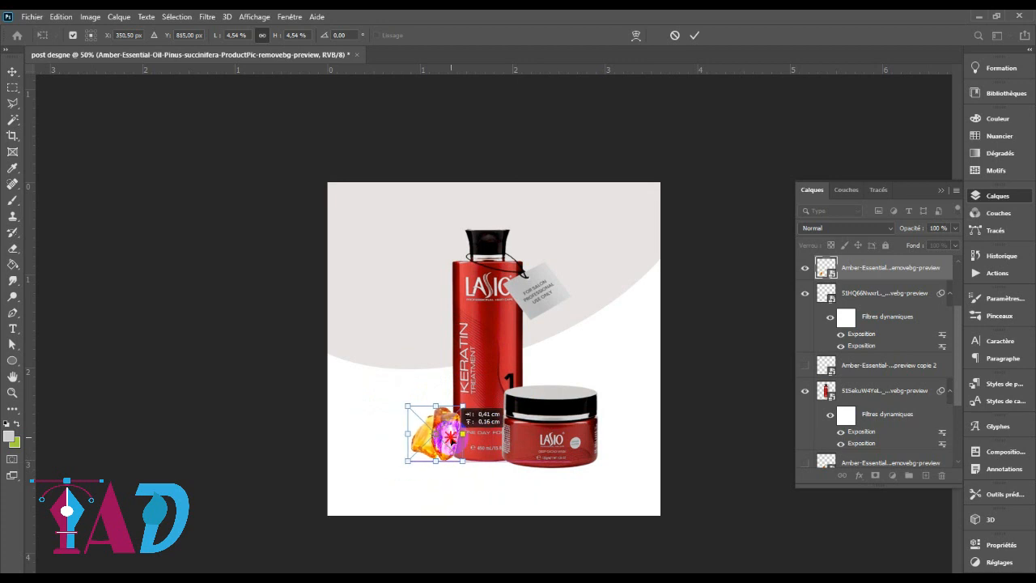
{"action": "left_click", "coordinate": [844, 421]}
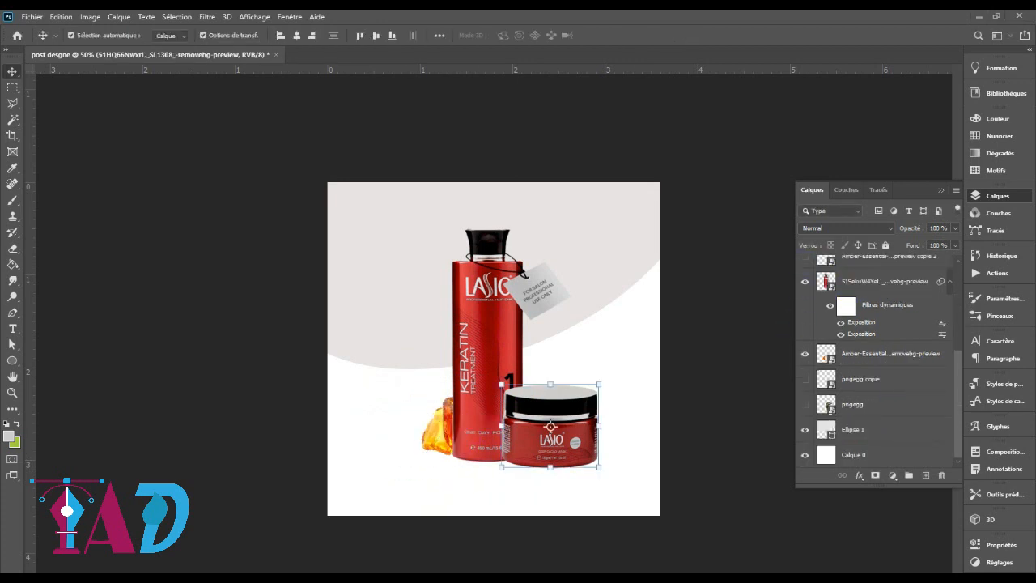
{"action": "left_click", "coordinate": [449, 422]}
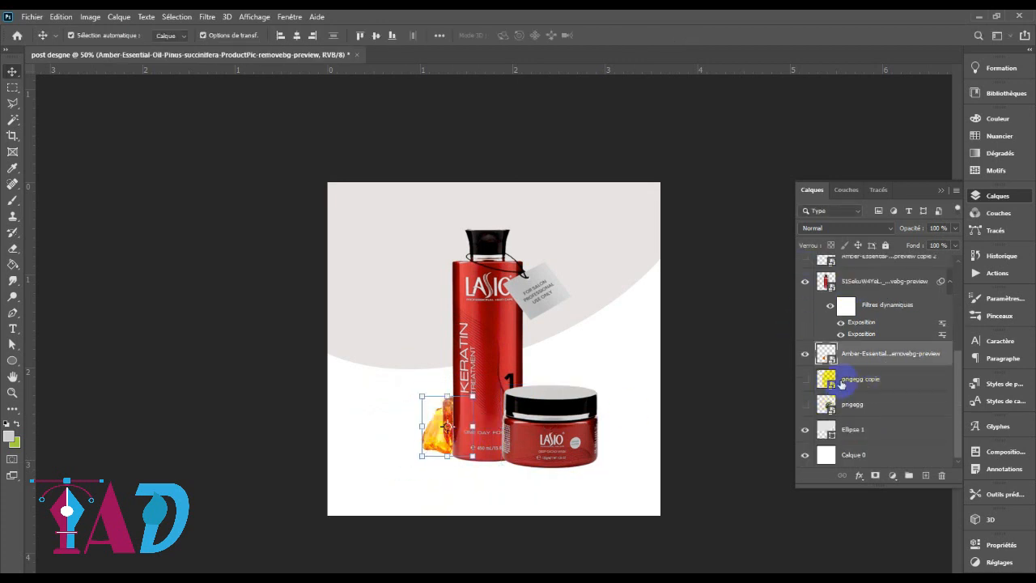
Step: Show the hidden first amber copy layer and fit the stone in front of the bottle and jar where they meet
{"action": "scroll", "coordinate": [842, 386], "scroll_direction": "up", "scroll_amount": 5}
{"action": "left_click", "coordinate": [805, 328]}
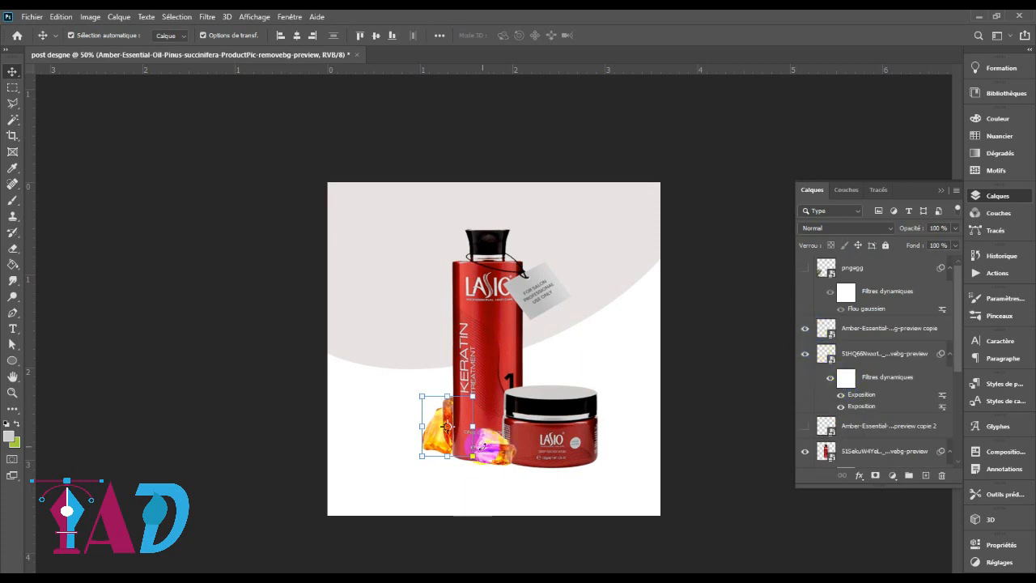
{"action": "left_click", "coordinate": [707, 460]}
{"action": "left_click", "coordinate": [488, 458]}
{"action": "left_click_drag", "start_coordinate": [520, 425], "coordinate": [492, 462]}
{"action": "left_click", "coordinate": [693, 34]}
{"action": "left_click", "coordinate": [601, 475]}
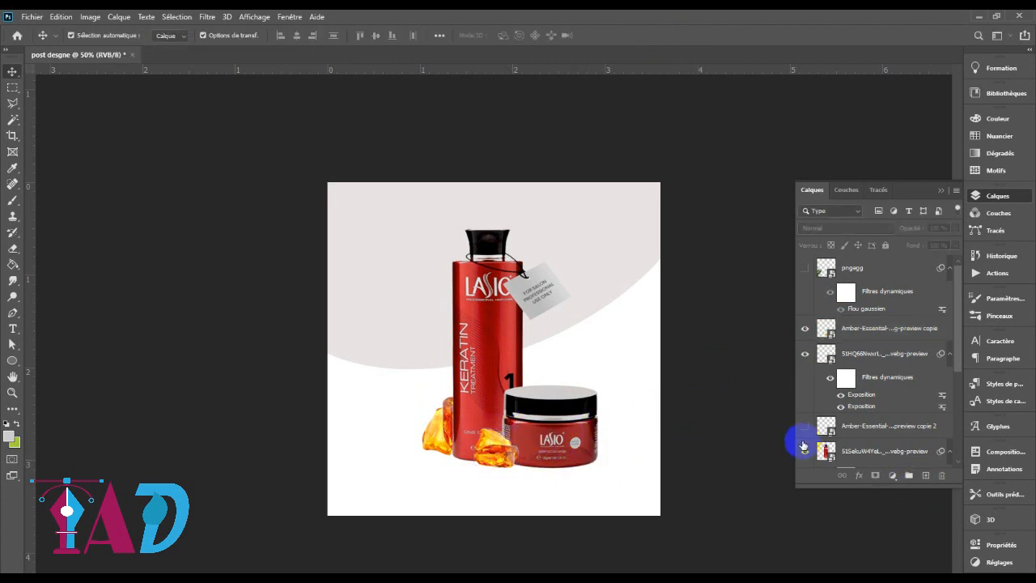
Step: Show the amber copy 2 layer and position the stone behind the right edge of the jar
{"action": "scroll", "coordinate": [854, 343], "scroll_direction": "down", "scroll_amount": 3}
{"action": "scroll", "coordinate": [809, 411], "scroll_direction": "down", "scroll_amount": 1}
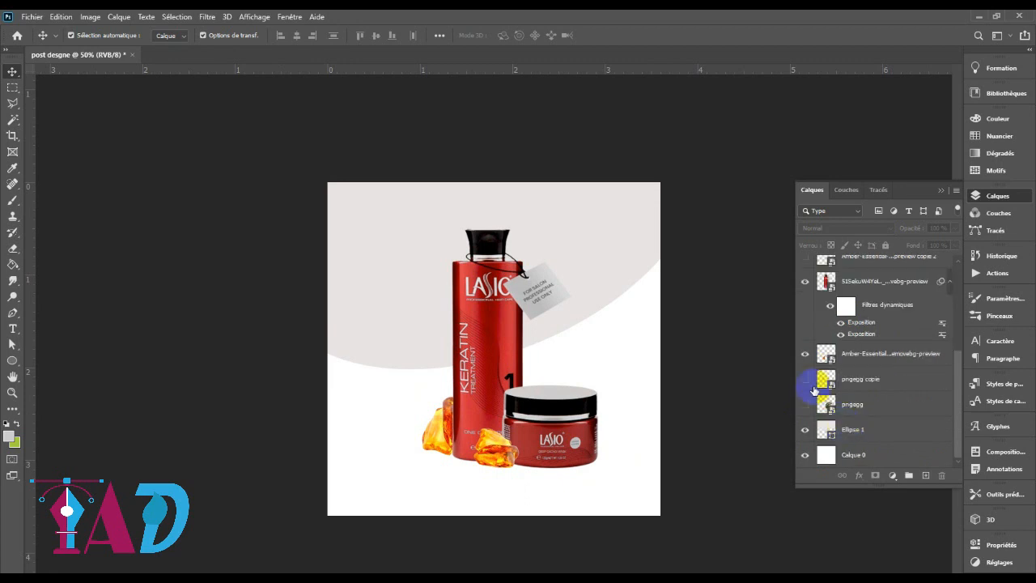
{"action": "scroll", "coordinate": [858, 389], "scroll_direction": "up", "scroll_amount": 4}
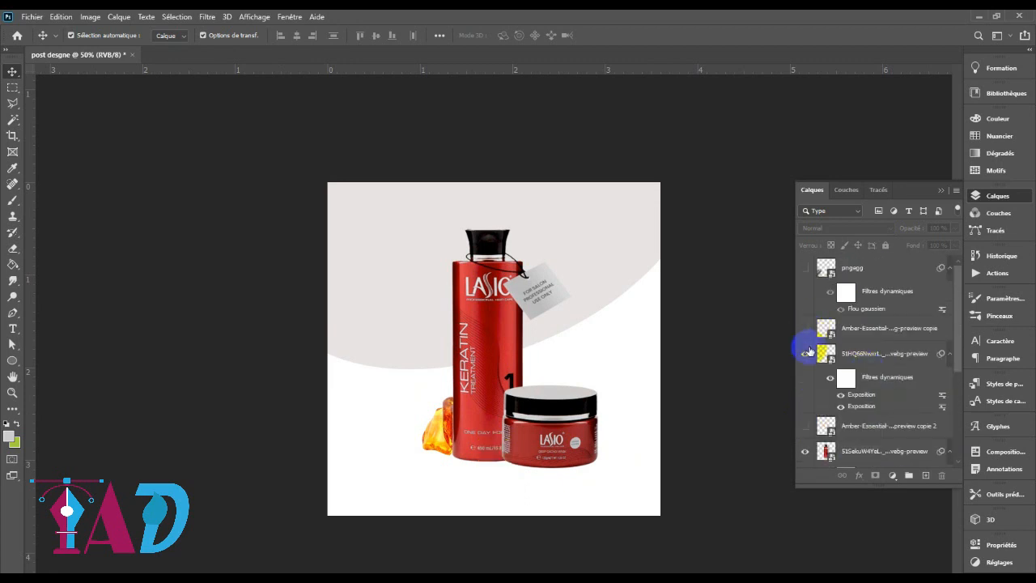
{"action": "left_click", "coordinate": [805, 431]}
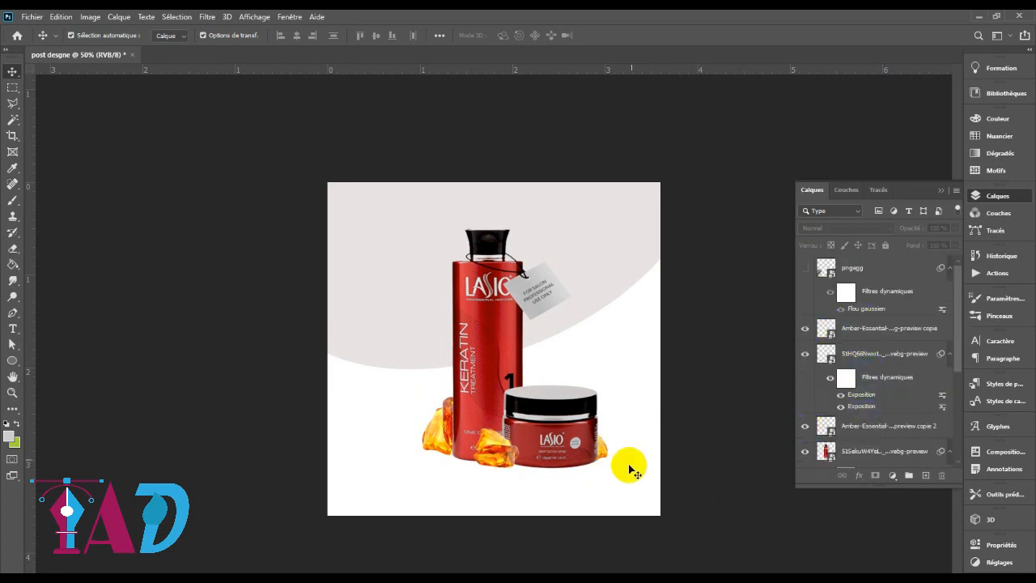
{"action": "left_click_drag", "start_coordinate": [609, 455], "coordinate": [609, 447]}
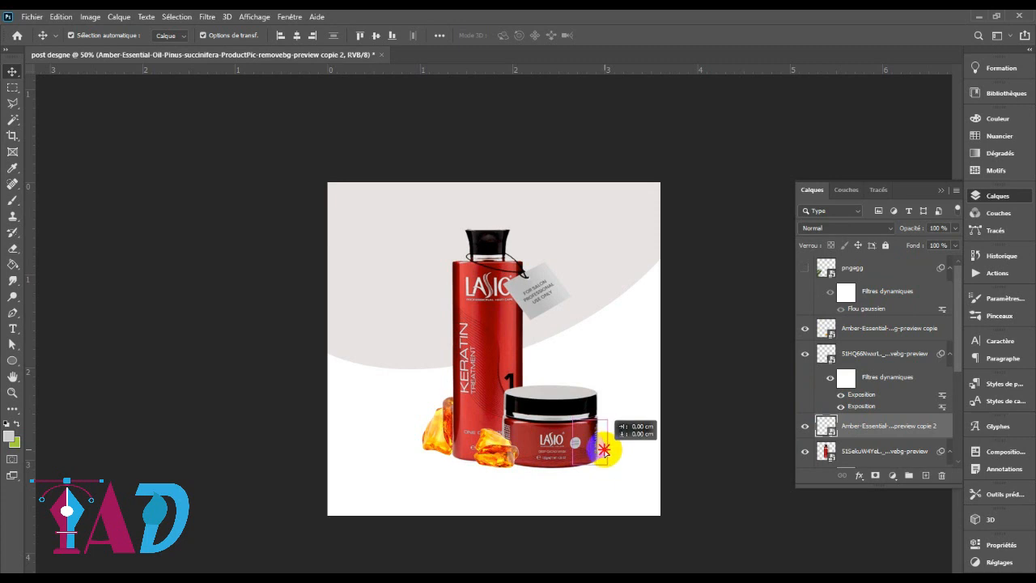
{"action": "left_click", "coordinate": [703, 423]}
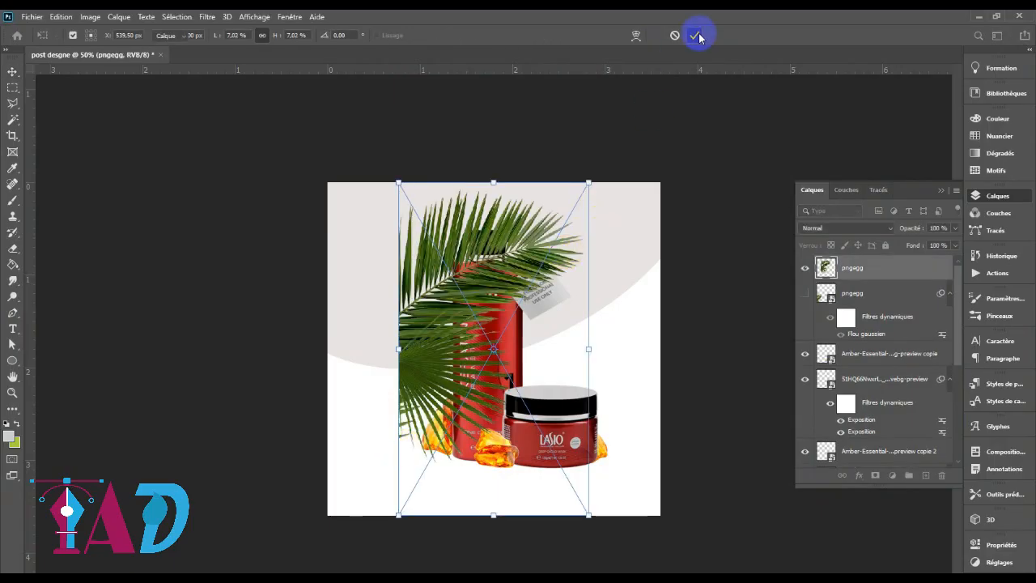
Step: Confirm the placed palm leaf image and move its layer directly below the bottle layer
{"action": "left_click", "coordinate": [694, 35]}
{"action": "left_click", "coordinate": [472, 285]}
{"action": "scroll", "coordinate": [877, 283], "scroll_direction": "down", "scroll_amount": 2}
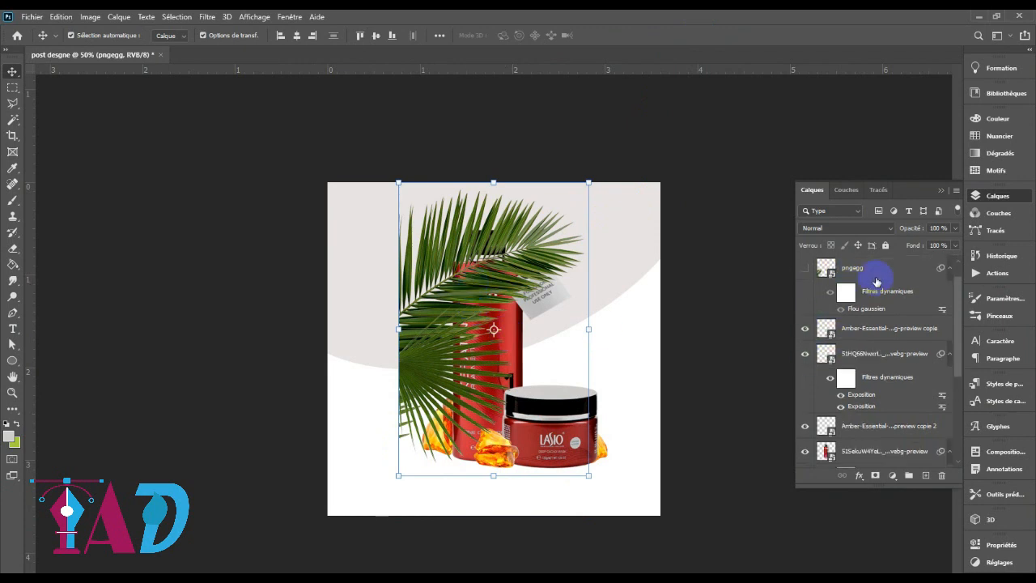
{"action": "scroll", "coordinate": [877, 282], "scroll_direction": "up", "scroll_amount": 2}
{"action": "left_click_drag", "start_coordinate": [876, 275], "coordinate": [891, 434]}
{"action": "left_click_drag", "start_coordinate": [877, 277], "coordinate": [880, 408]}
Step: Scale the palm leaf to about 4% and place it behind the jar, on the right side of the bottle
{"action": "left_click_drag", "start_coordinate": [590, 186], "coordinate": [509, 328]}
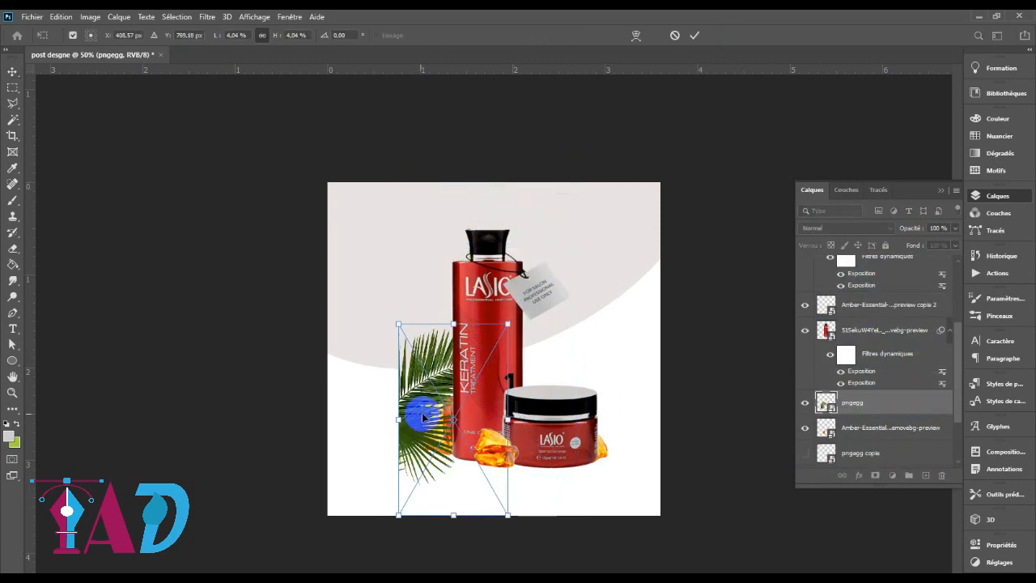
{"action": "left_click_drag", "start_coordinate": [418, 409], "coordinate": [532, 356]}
{"action": "left_click", "coordinate": [695, 35]}
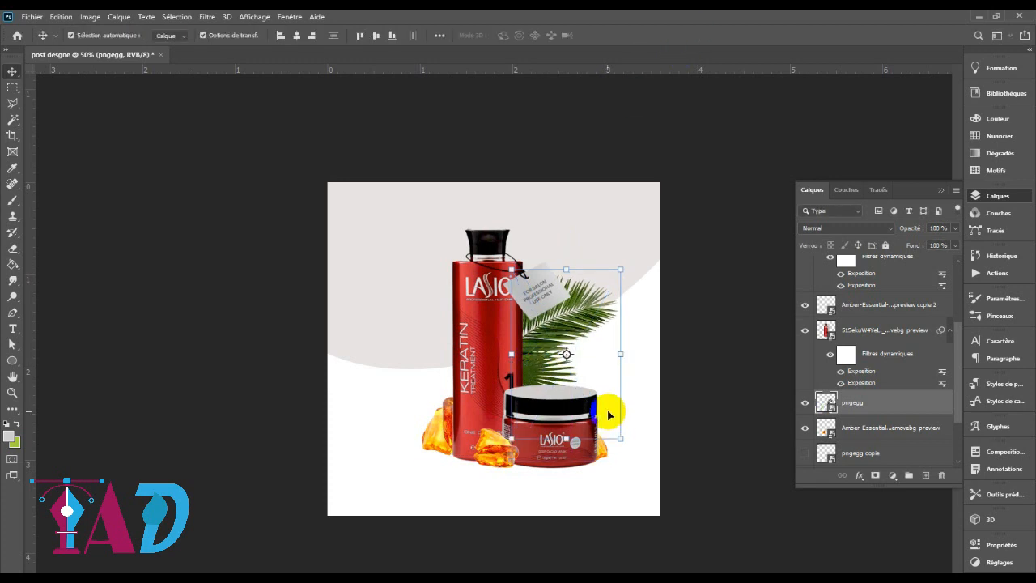
Step: Arrange the palm leaf behind the bottle and jar, on the layer directly above Ellipse 1, and select it
{"action": "left_click", "coordinate": [565, 352]}
{"action": "left_click", "coordinate": [564, 330]}
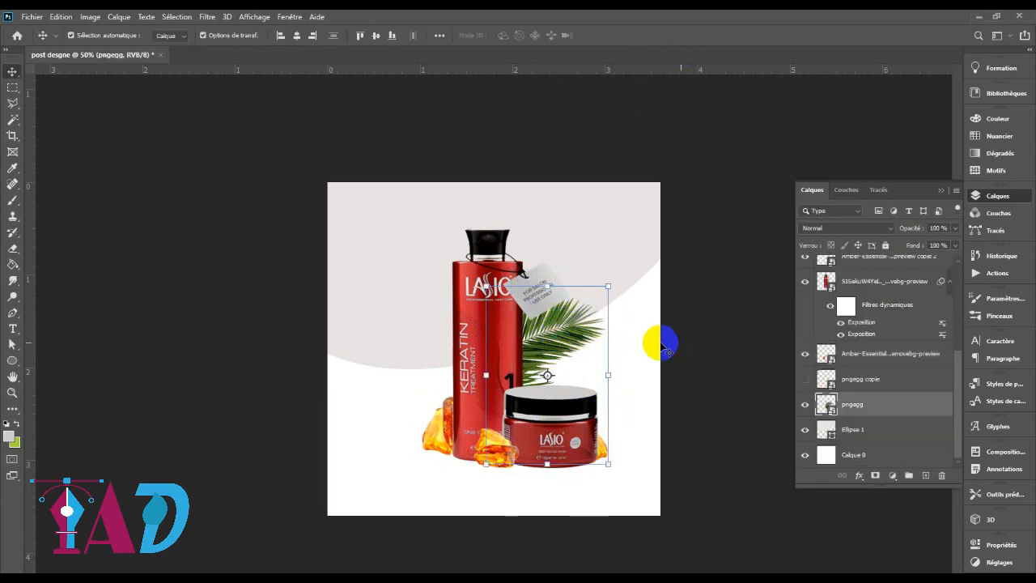
{"action": "left_click", "coordinate": [662, 344]}
{"action": "left_click", "coordinate": [536, 336]}
{"action": "left_click", "coordinate": [752, 346]}
{"action": "left_click", "coordinate": [572, 334]}
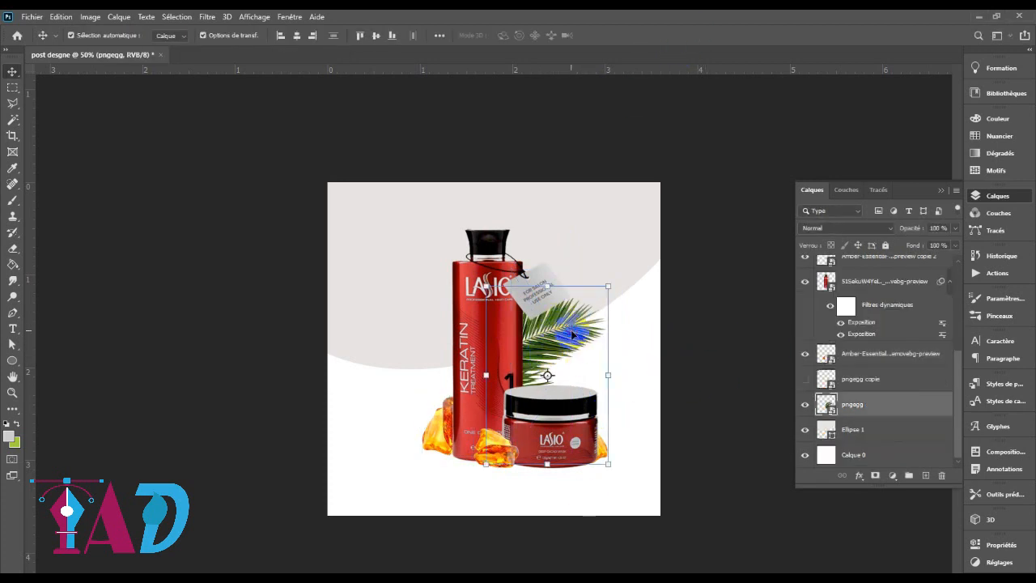
Step: Duplicate the palm leaf layer and move the copy to the lower left corner of the canvas
{"action": "left_click_drag", "start_coordinate": [907, 412], "coordinate": [927, 478]}
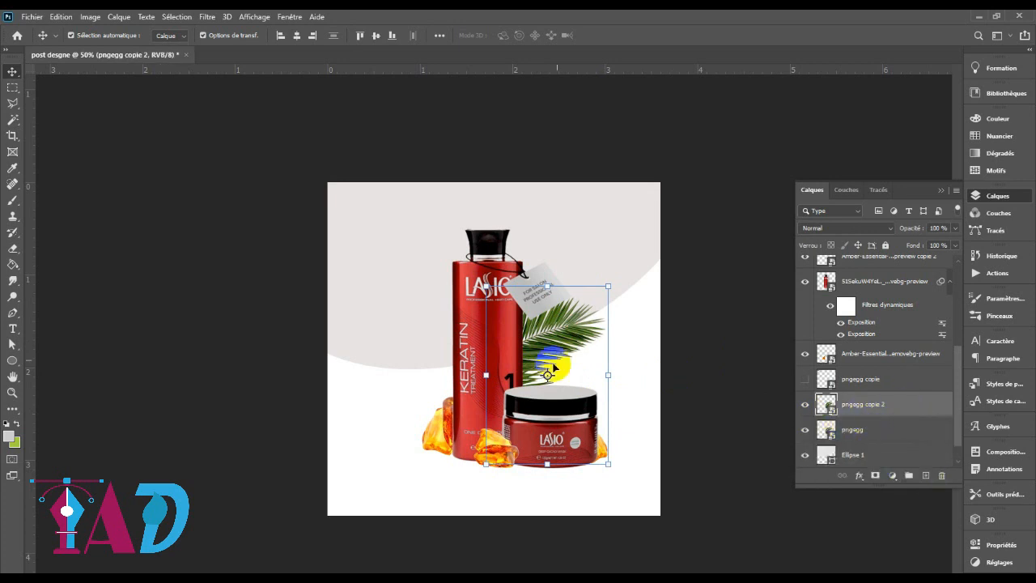
{"action": "left_click_drag", "start_coordinate": [553, 367], "coordinate": [368, 458]}
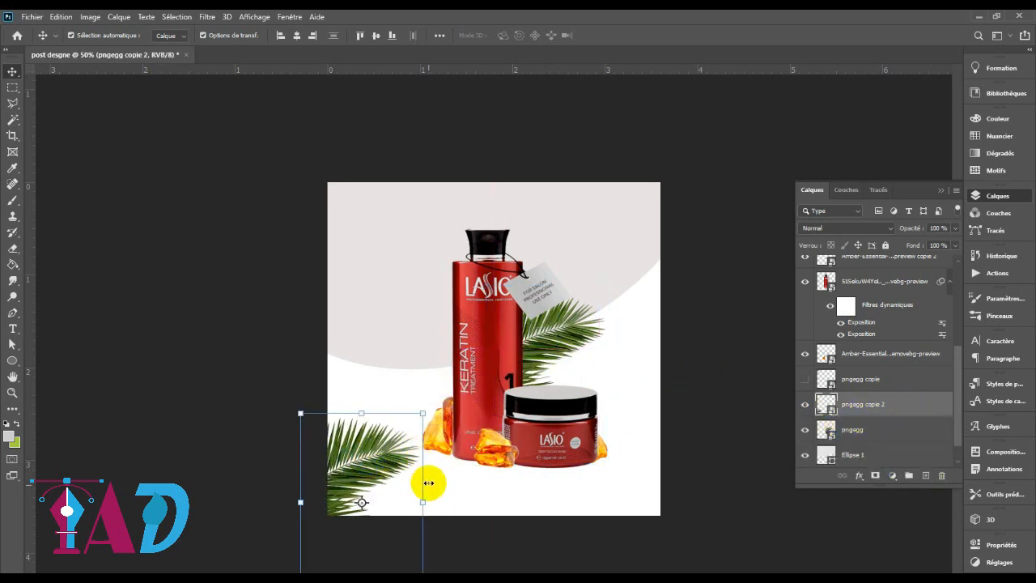
{"action": "left_click", "coordinate": [720, 202]}
Step: Apply a Gaussian Blur smart filter to the palm leaf in the lower left corner of the canvas
{"action": "left_click", "coordinate": [376, 439]}
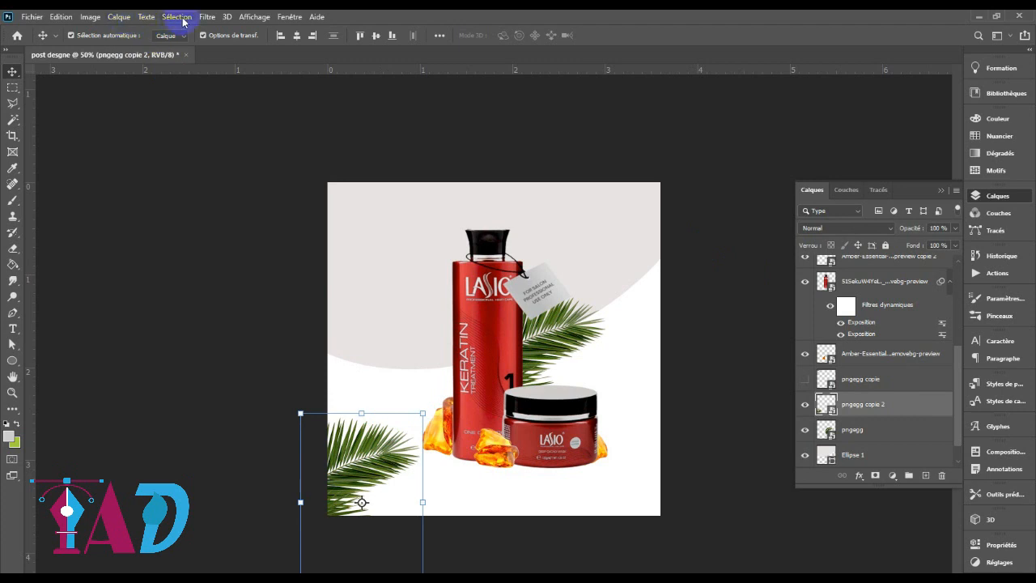
{"action": "left_click", "coordinate": [207, 16]}
{"action": "mouse_move", "coordinate": [243, 156]}
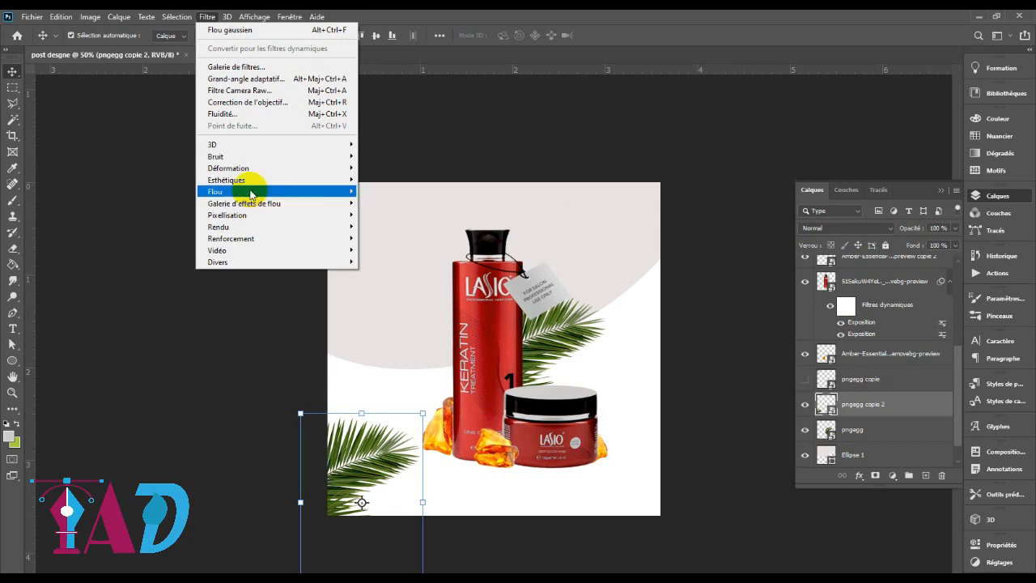
{"action": "mouse_move", "coordinate": [250, 194]}
{"action": "left_click", "coordinate": [397, 244]}
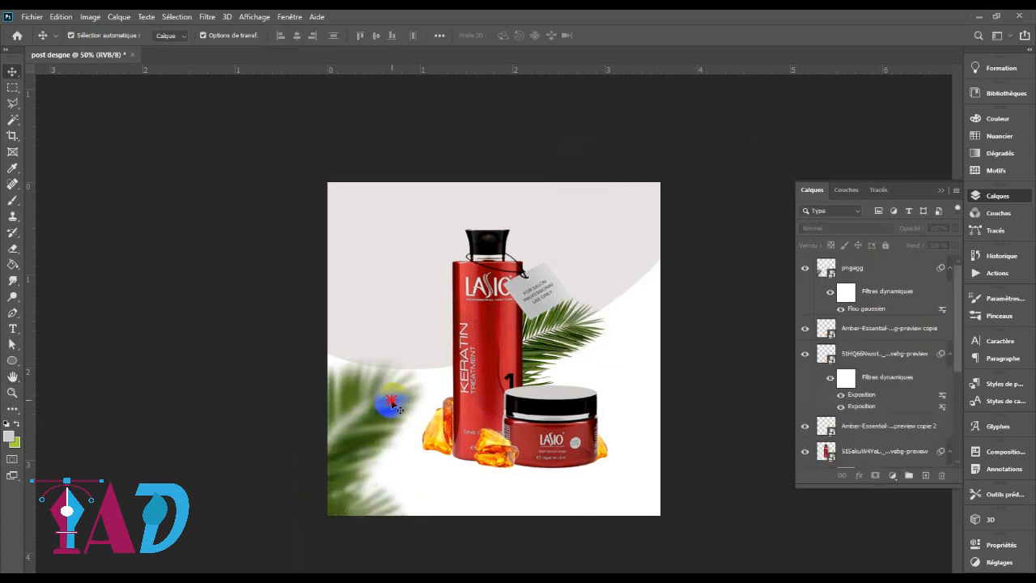
{"action": "left_click", "coordinate": [392, 402]}
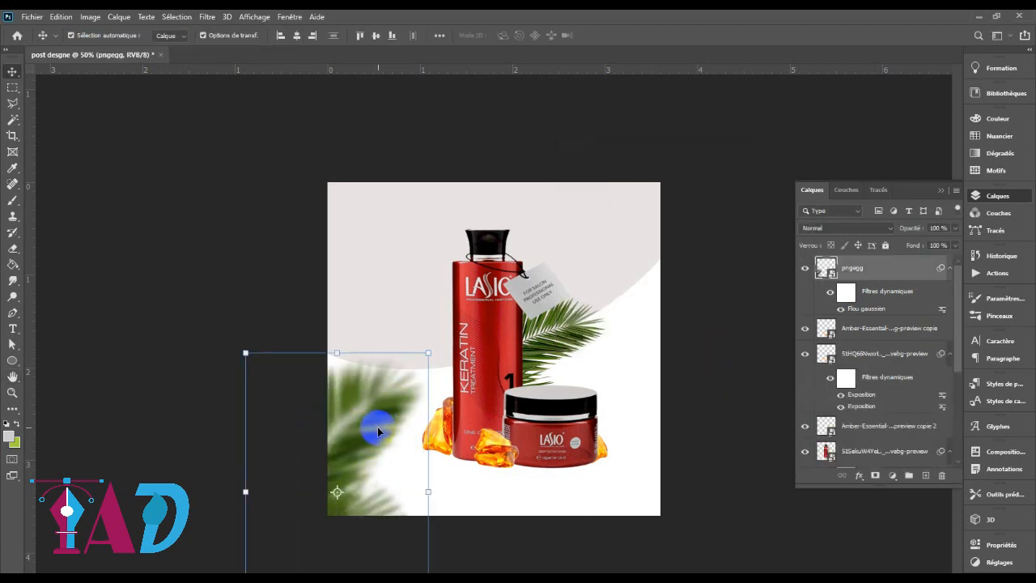
{"action": "left_click", "coordinate": [722, 387]}
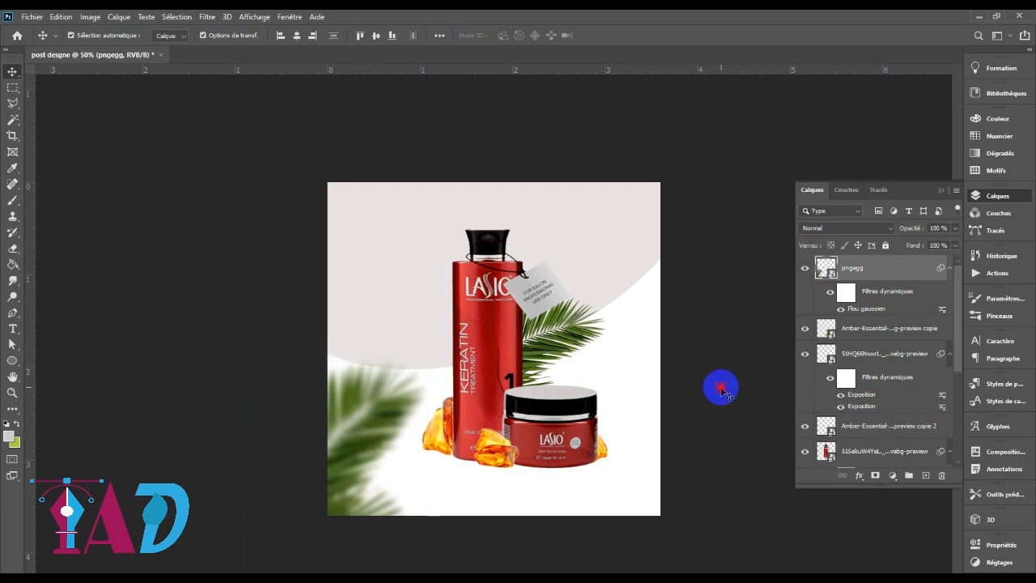
{"action": "left_click", "coordinate": [673, 477]}
Step: Move the palm leaf copy in the canvas's upper left corner slightly down so more of it shows
{"action": "left_click", "coordinate": [573, 334]}
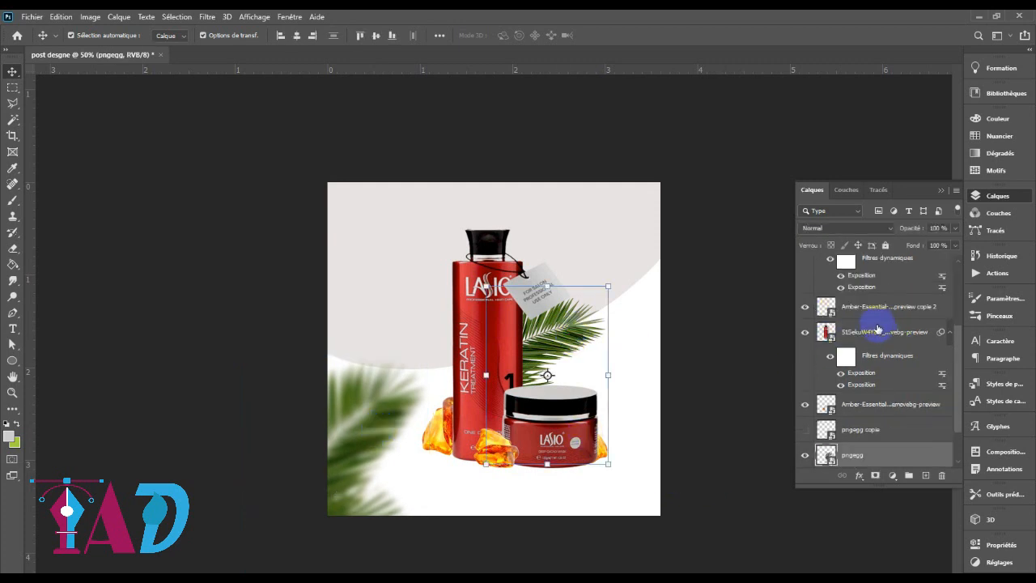
{"action": "scroll", "coordinate": [878, 328], "scroll_direction": "up", "scroll_amount": 3}
{"action": "scroll", "coordinate": [824, 327], "scroll_direction": "down", "scroll_amount": 5}
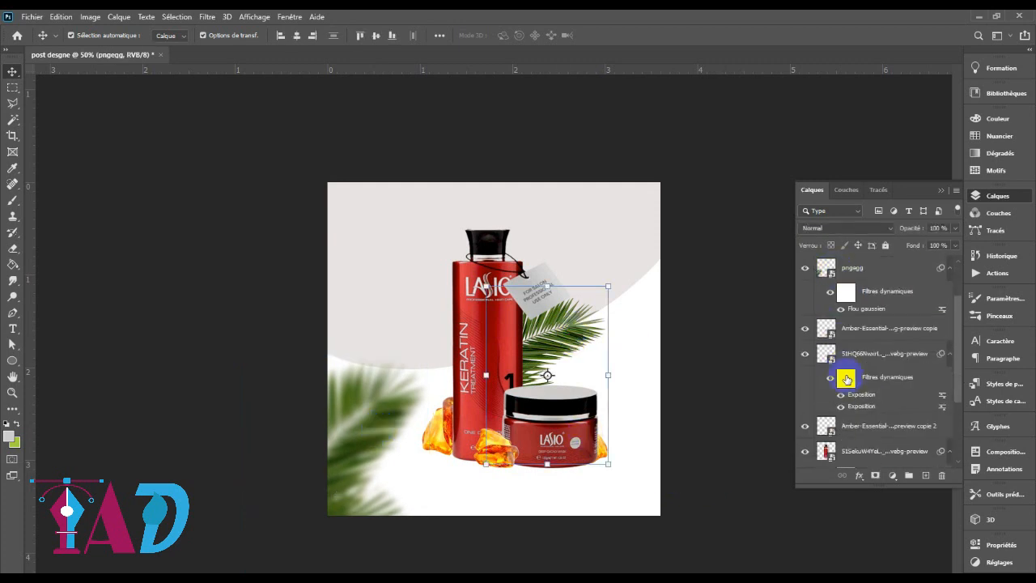
{"action": "left_click", "coordinate": [331, 189]}
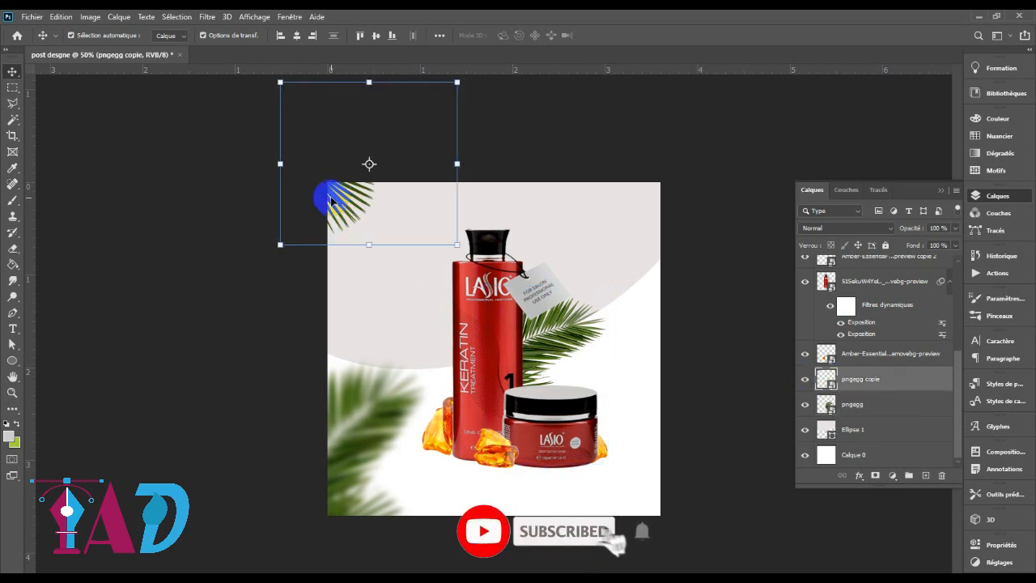
{"action": "left_click", "coordinate": [332, 189]}
{"action": "left_click_drag", "start_coordinate": [331, 191], "coordinate": [331, 216]}
{"action": "left_click", "coordinate": [746, 185]}
Step: Apply a Gaussian Blur with a radius of 2.2 pixels to the palm leaf in the upper left corner
{"action": "scroll", "coordinate": [867, 365], "scroll_direction": "up", "scroll_amount": 3}
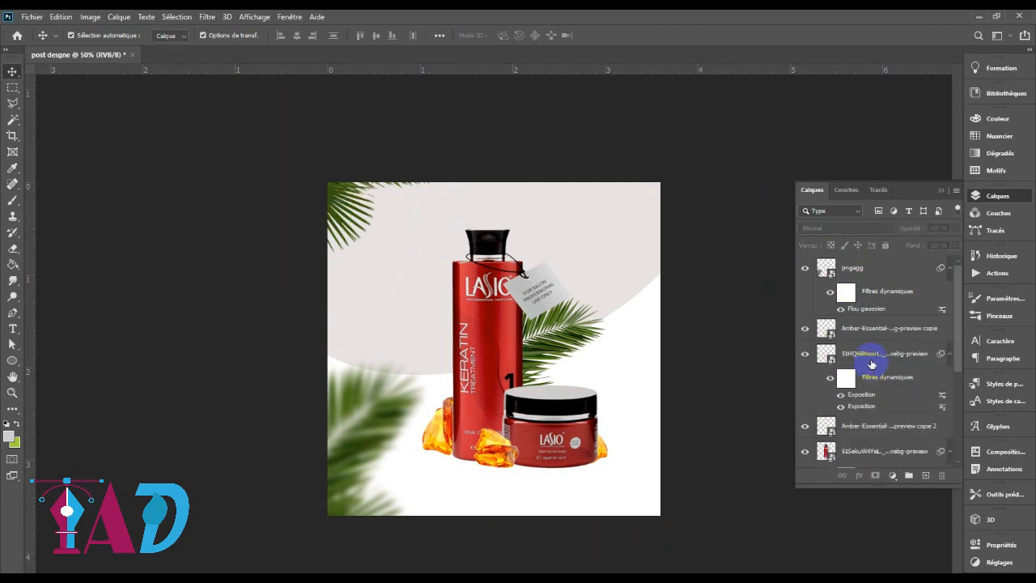
{"action": "left_click", "coordinate": [335, 189]}
{"action": "scroll", "coordinate": [866, 385], "scroll_direction": "down", "scroll_amount": 3}
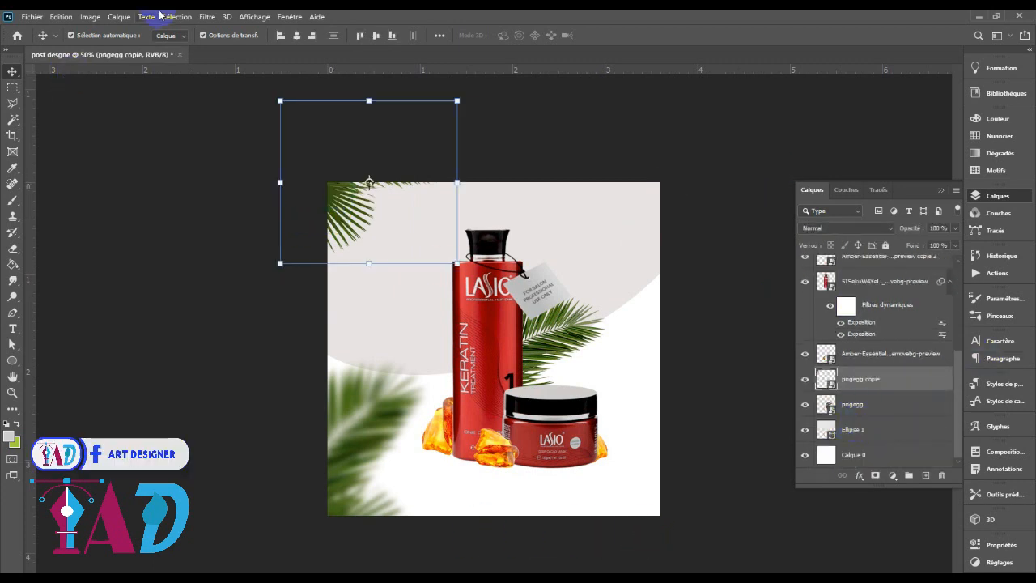
{"action": "left_click", "coordinate": [176, 17]}
{"action": "mouse_move", "coordinate": [208, 16]}
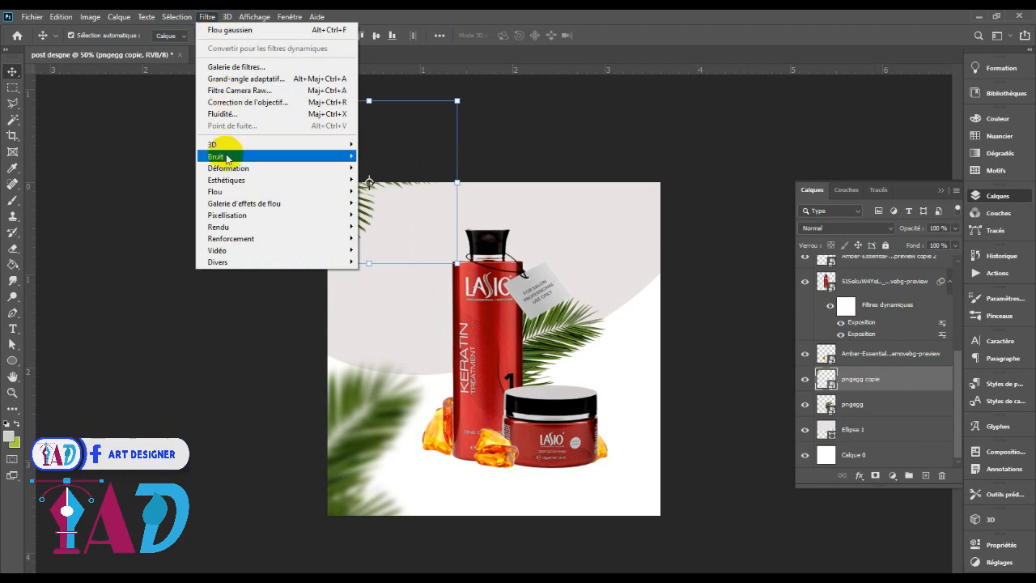
{"action": "mouse_move", "coordinate": [243, 191]}
{"action": "left_click", "coordinate": [391, 249]}
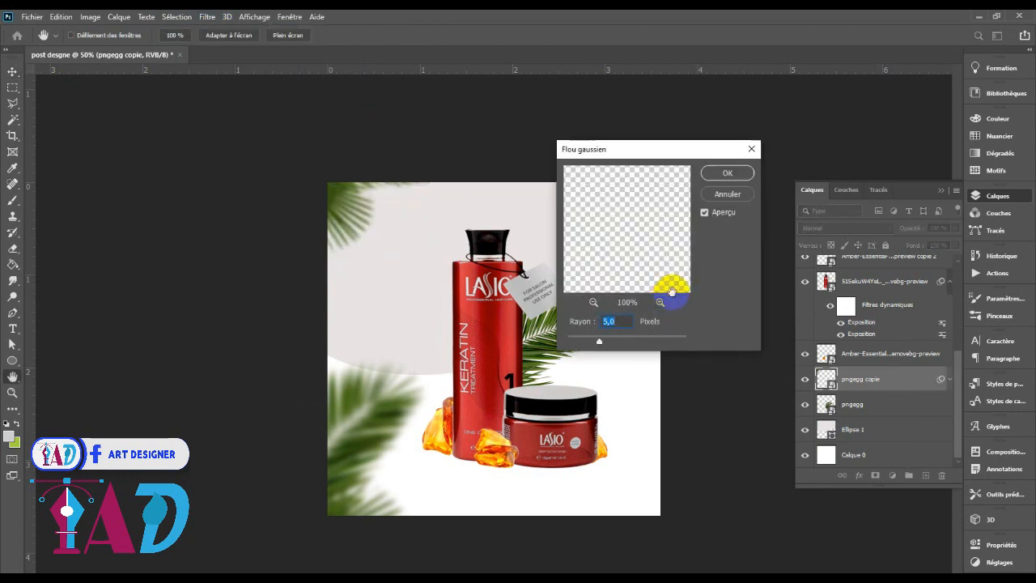
{"action": "left_click_drag", "start_coordinate": [601, 346], "coordinate": [594, 344]}
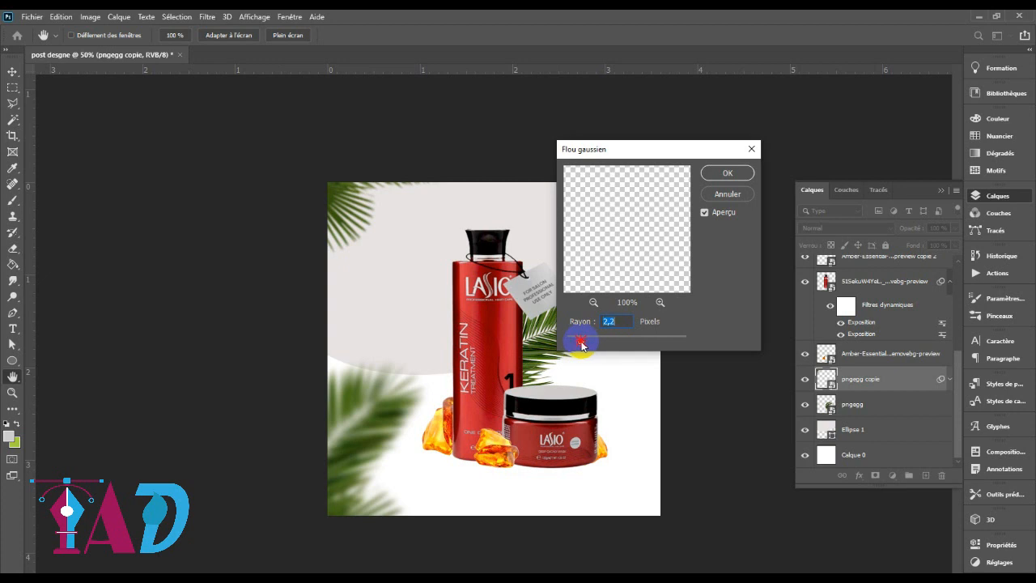
{"action": "left_click", "coordinate": [727, 171]}
{"action": "left_click", "coordinate": [648, 478]}
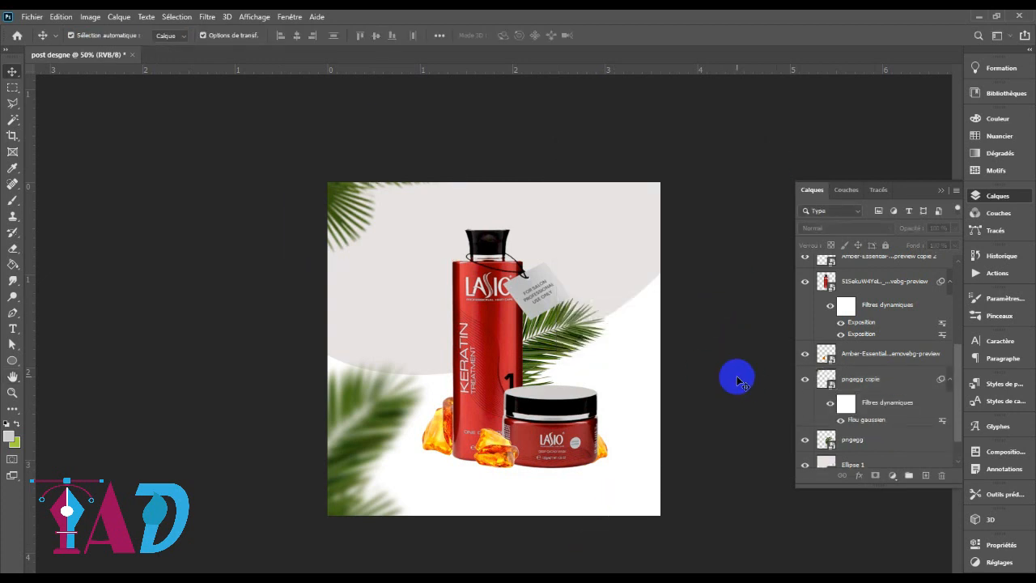
Step: Create a new empty layer and place it directly below the jar layer
{"action": "scroll", "coordinate": [855, 308], "scroll_direction": "up", "scroll_amount": 5}
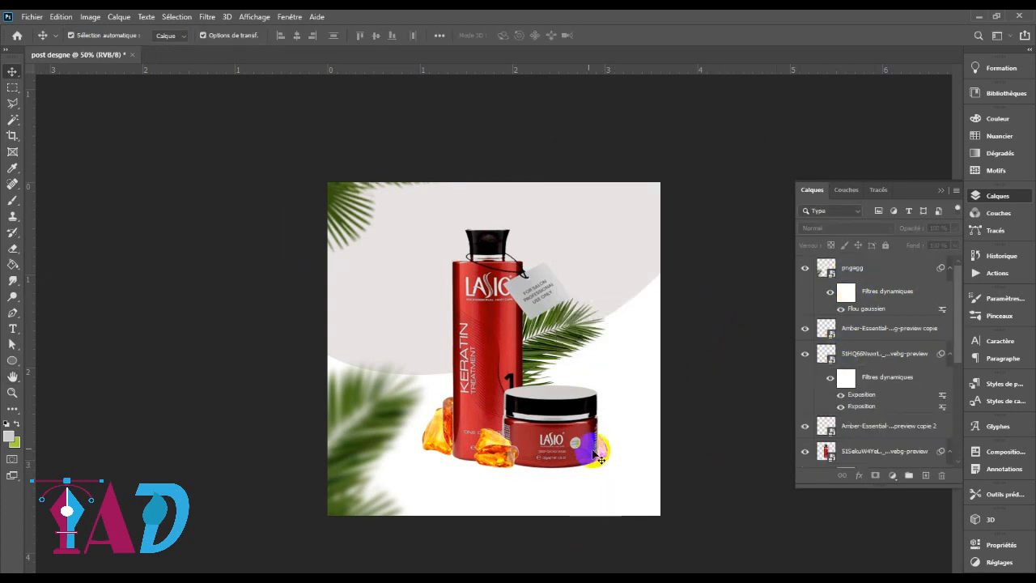
{"action": "left_click", "coordinate": [844, 399]}
{"action": "left_click", "coordinate": [925, 475]}
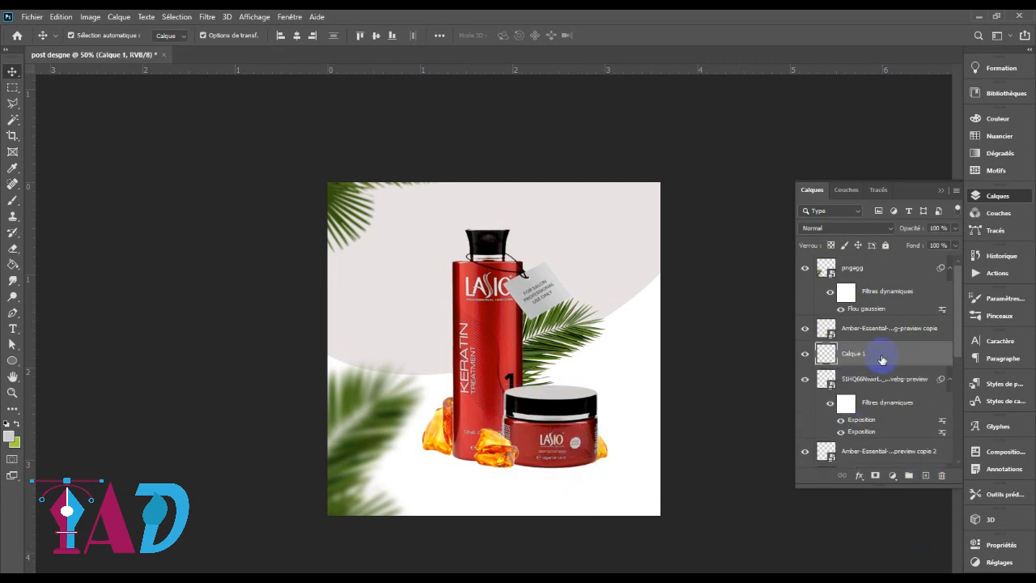
{"action": "left_click_drag", "start_coordinate": [878, 353], "coordinate": [882, 417]}
Step: Set the foreground colour to black
{"action": "left_click", "coordinate": [9, 437]}
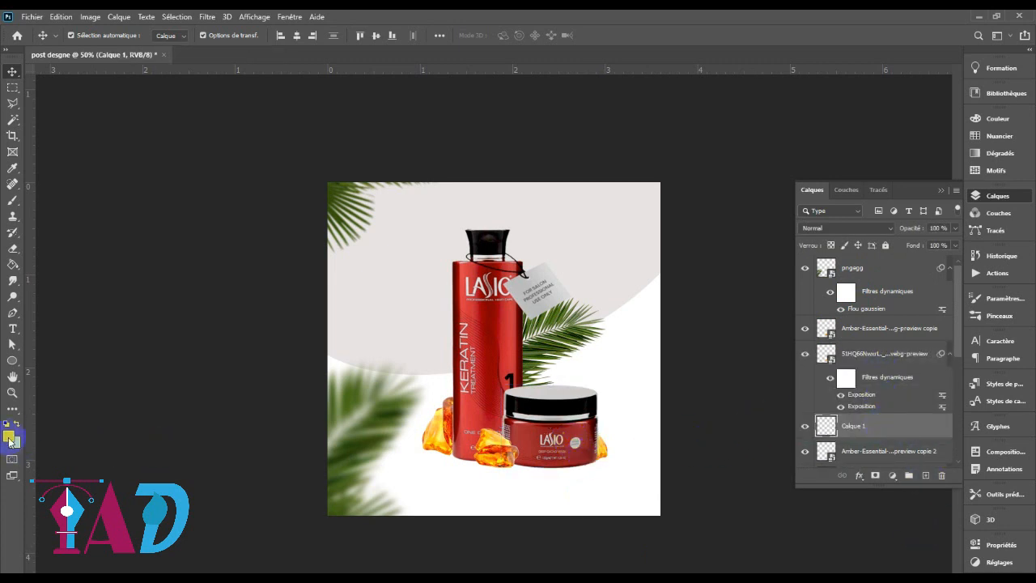
{"action": "left_click", "coordinate": [848, 535]}
{"action": "left_click", "coordinate": [974, 374]}
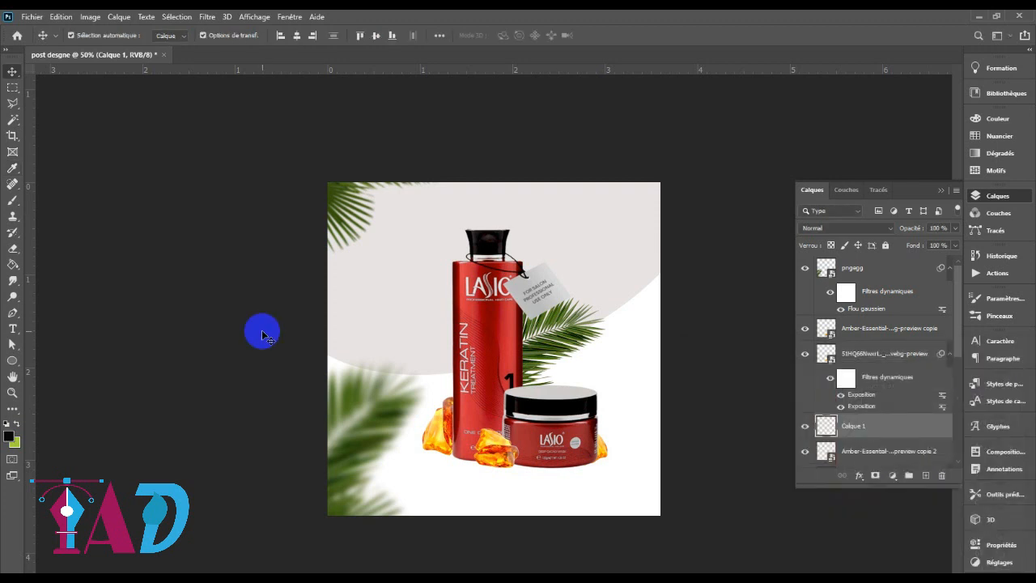
Step: Choose a flattened soft round general brush with 0% hardness and a size of about 143 px
{"action": "key", "text": "v"}
{"action": "key", "text": "b"}
{"action": "left_click", "coordinate": [78, 35]}
{"action": "left_click", "coordinate": [81, 155]}
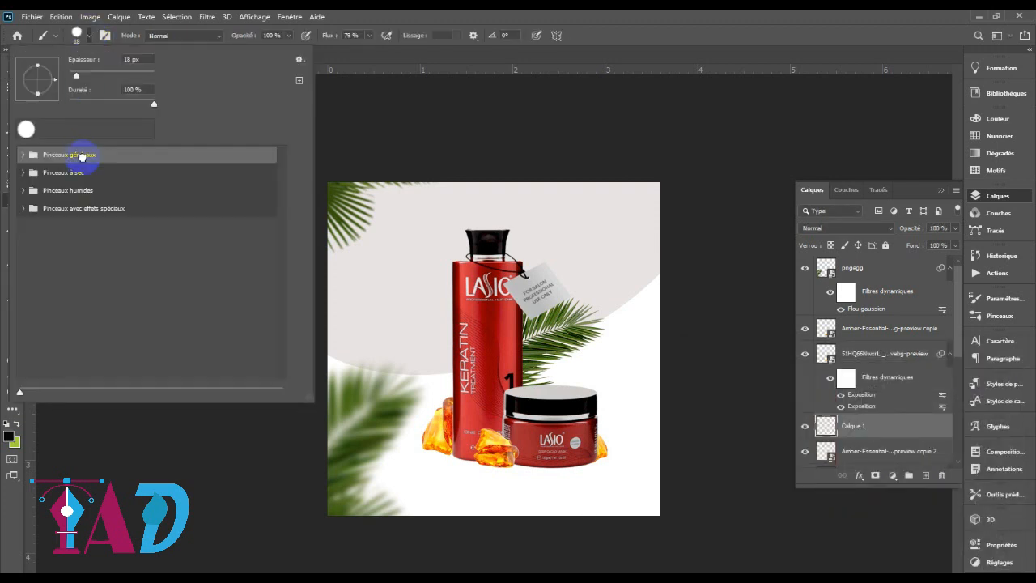
{"action": "left_click", "coordinate": [18, 154]}
{"action": "left_click", "coordinate": [176, 172]}
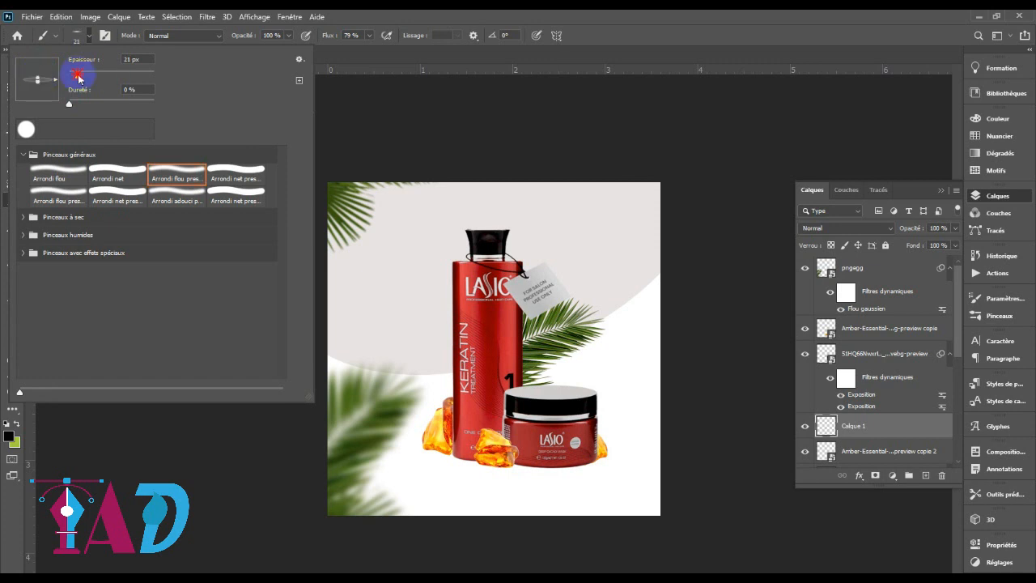
{"action": "left_click_drag", "start_coordinate": [78, 78], "coordinate": [113, 74]}
Step: Enlarge the brush, paint a soft black shadow under the jar and set the shadow layer's opacity to 85%
{"action": "left_click", "coordinate": [554, 474]}
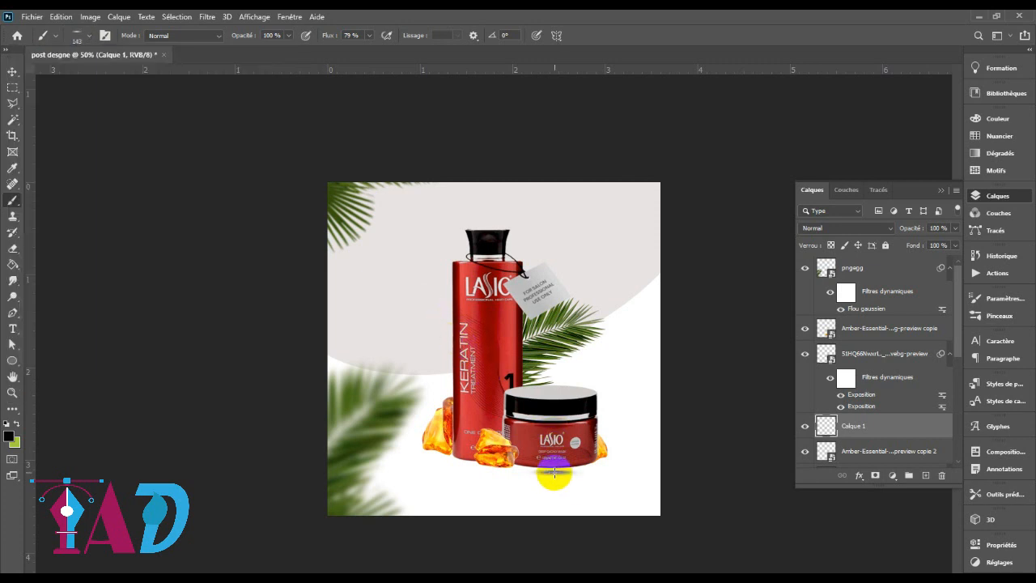
{"action": "right_click", "coordinate": [121, 77]}
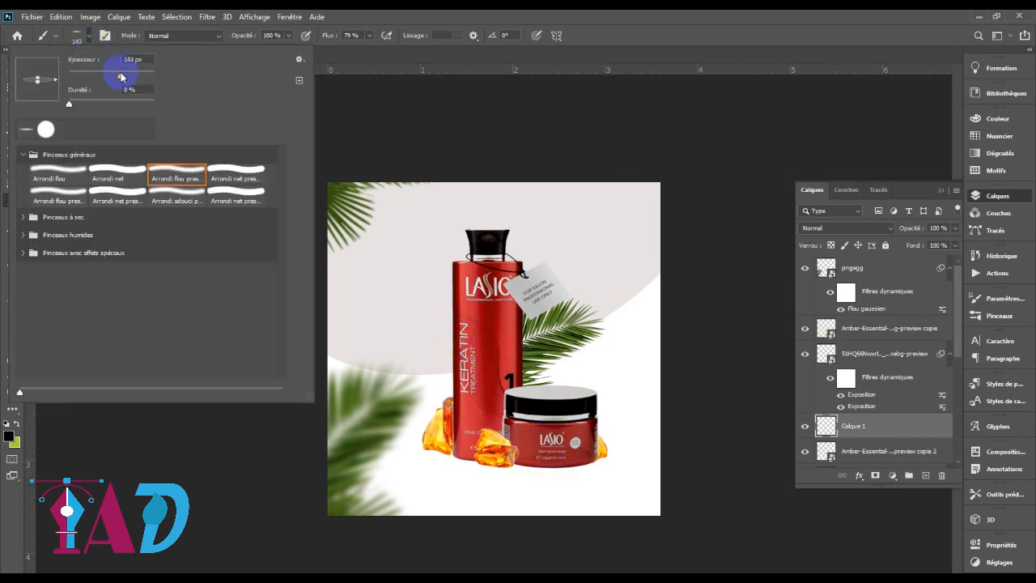
{"action": "left_click_drag", "start_coordinate": [553, 478], "coordinate": [629, 481]}
{"action": "left_click", "coordinate": [13, 74]}
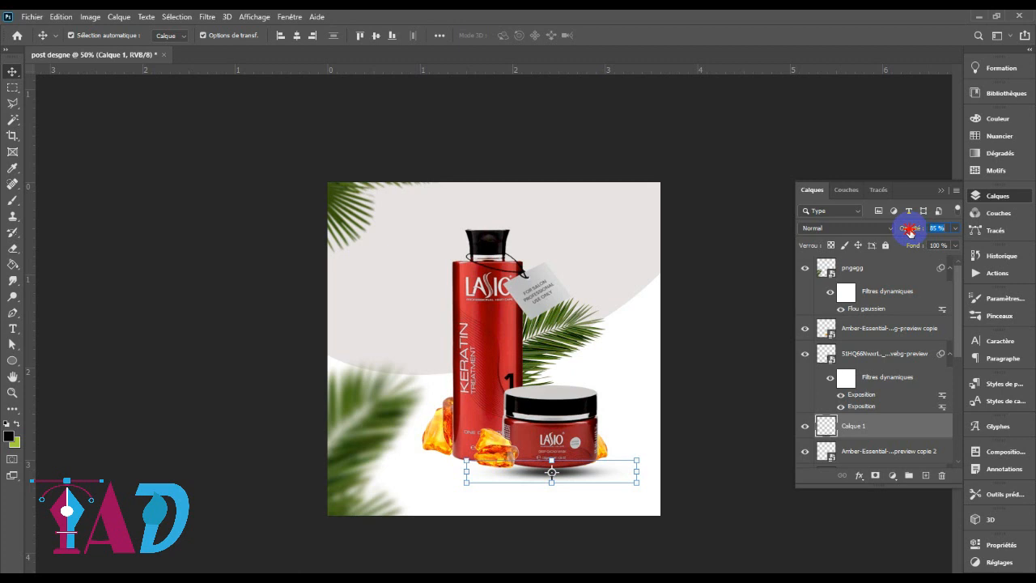
{"action": "left_click_drag", "start_coordinate": [909, 232], "coordinate": [909, 227]}
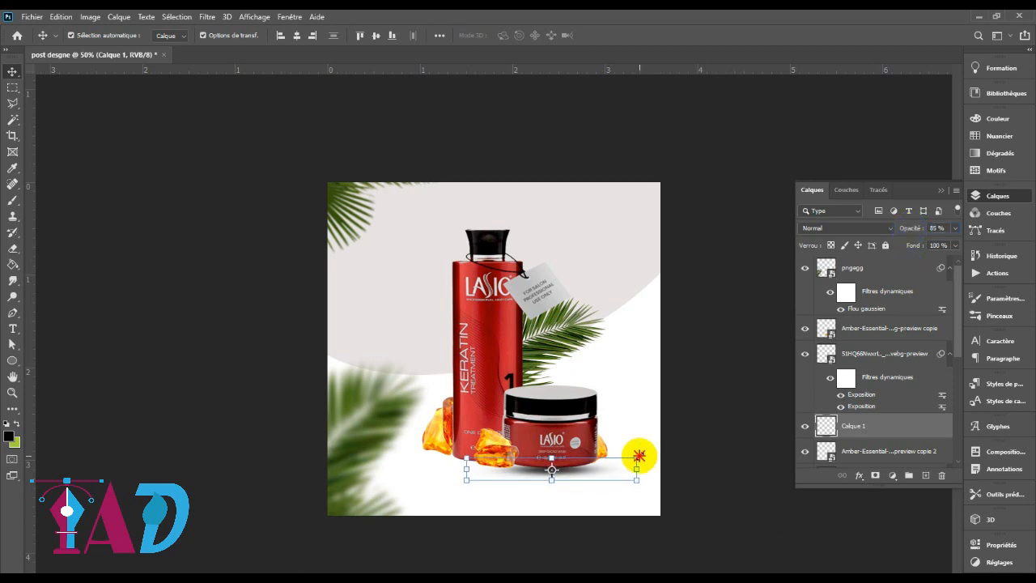
Step: Scale the jar's shadow to about 106.7% and nudge it slightly up and left beneath the jar
{"action": "left_click_drag", "start_coordinate": [638, 458], "coordinate": [650, 451]}
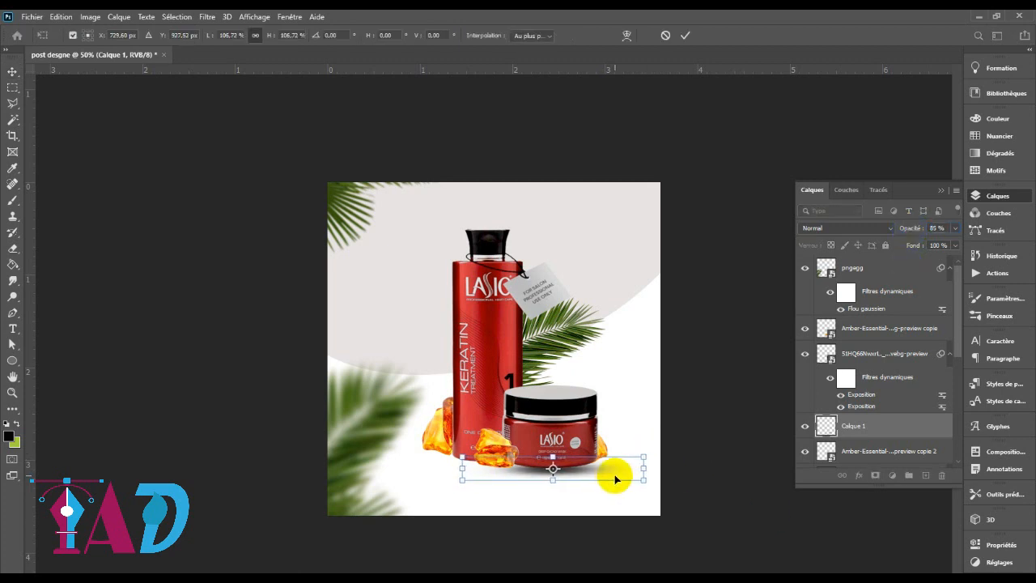
{"action": "key", "text": "Up"}
{"action": "key", "text": "Up"}
{"action": "key", "text": "Up"}
{"action": "left_click", "coordinate": [686, 36]}
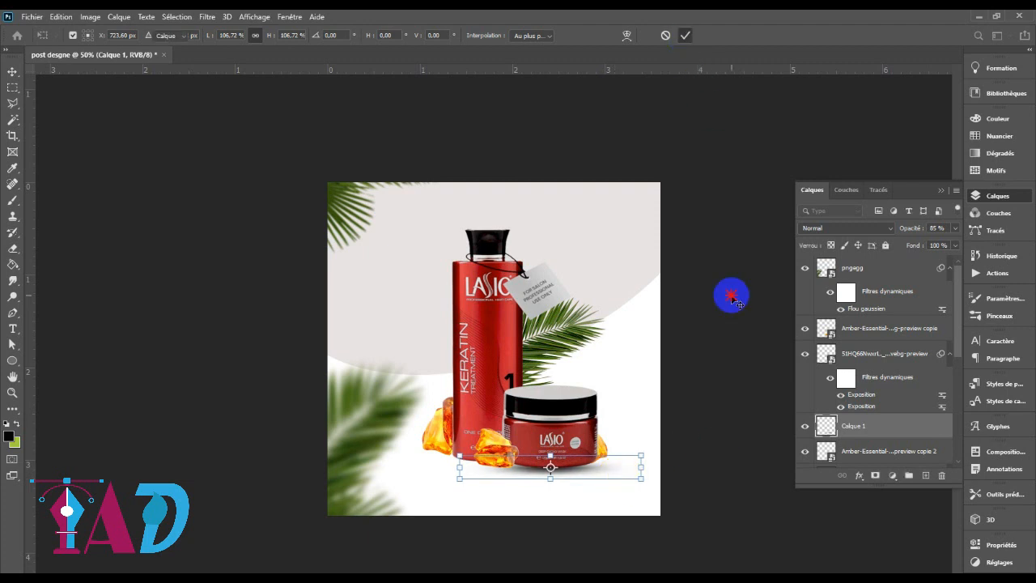
{"action": "left_click", "coordinate": [732, 300]}
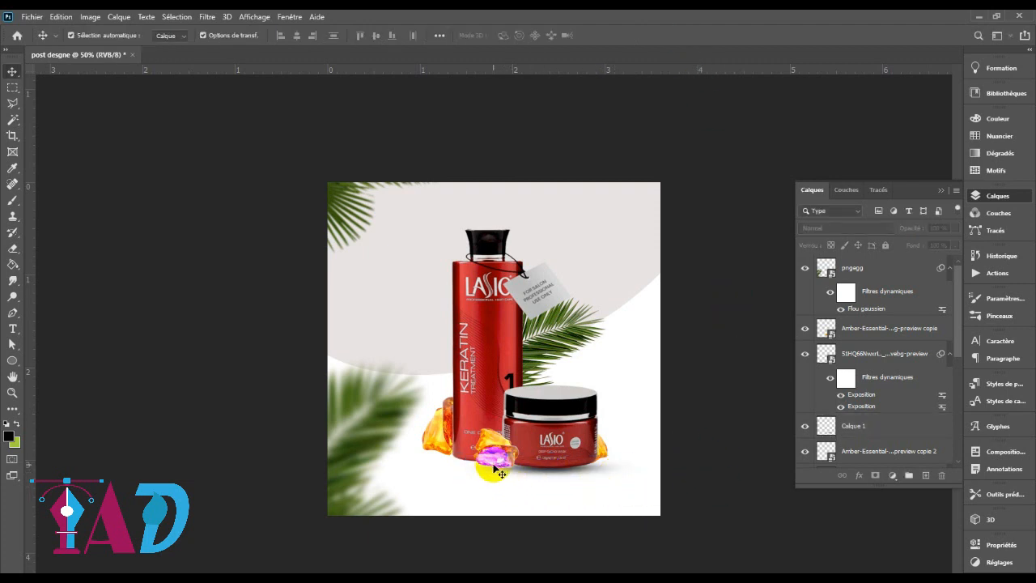
Step: Create a second empty layer and place it directly below the bottle layer and its smart filters
{"action": "left_click", "coordinate": [499, 474]}
{"action": "left_click", "coordinate": [929, 477]}
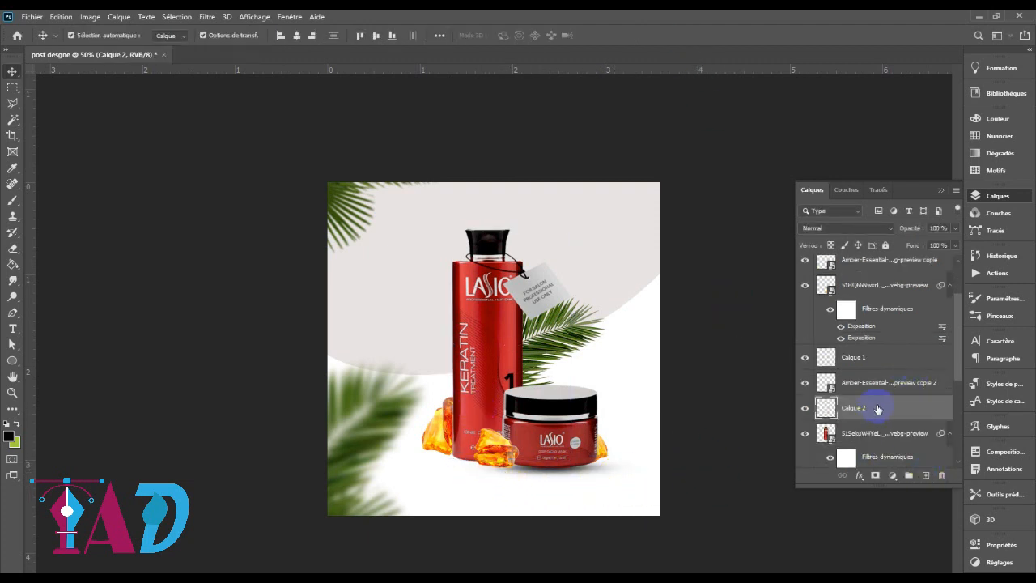
{"action": "scroll", "coordinate": [880, 405], "scroll_direction": "down", "scroll_amount": 2}
{"action": "left_click_drag", "start_coordinate": [880, 405], "coordinate": [884, 425]}
Step: Paint a soft black shadow under the bottle on the new layer and nudge it slightly up and left
{"action": "left_click", "coordinate": [13, 200]}
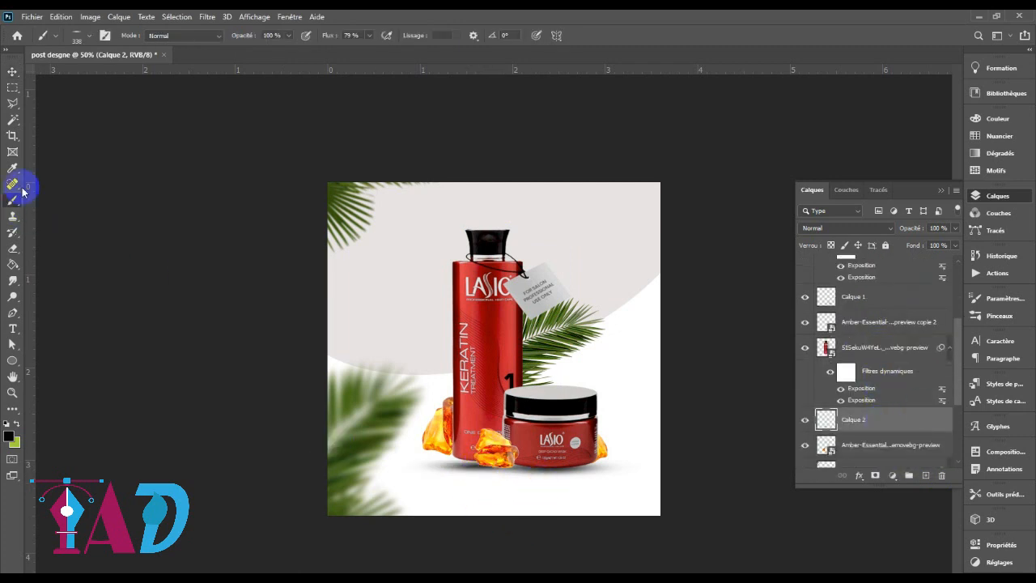
{"action": "key", "text": "v"}
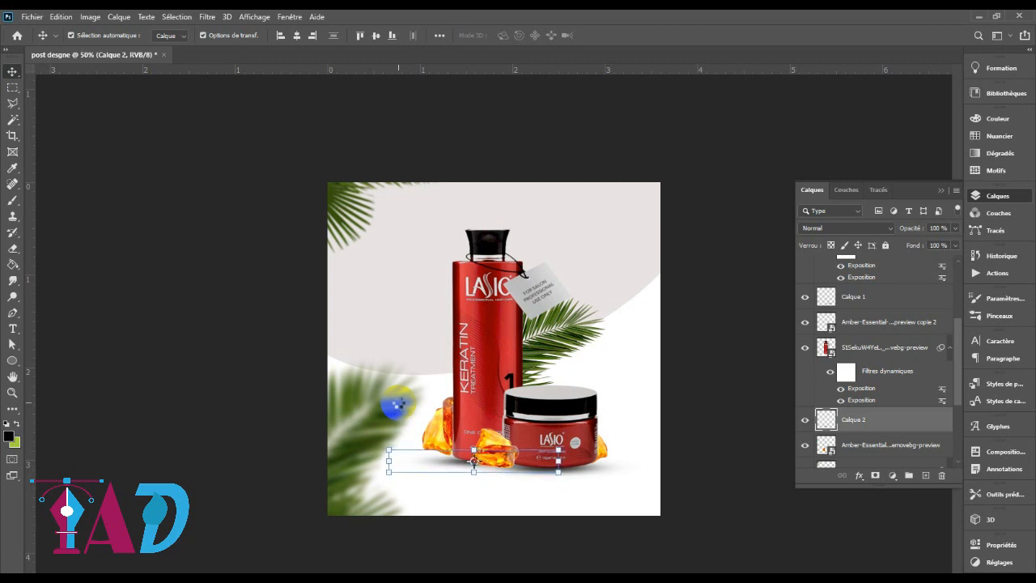
{"action": "key", "text": "Up"}
{"action": "key", "text": "Up"}
{"action": "key", "text": "Up"}
{"action": "key", "text": "Up"}
{"action": "key", "text": "Up"}
{"action": "key", "text": "Up"}
{"action": "key", "text": "Up"}
{"action": "key", "text": "Up"}
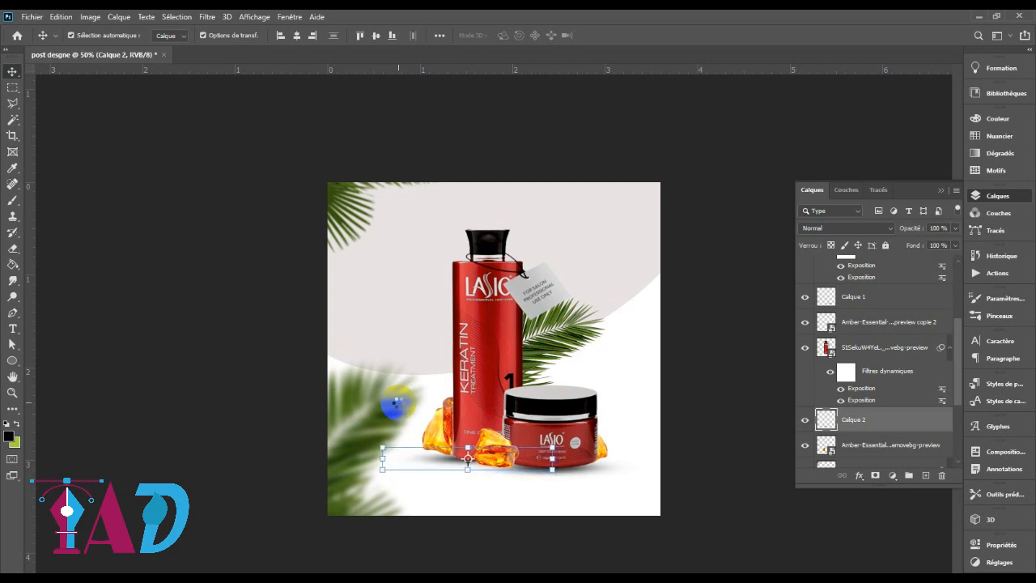
{"action": "left_click", "coordinate": [525, 527]}
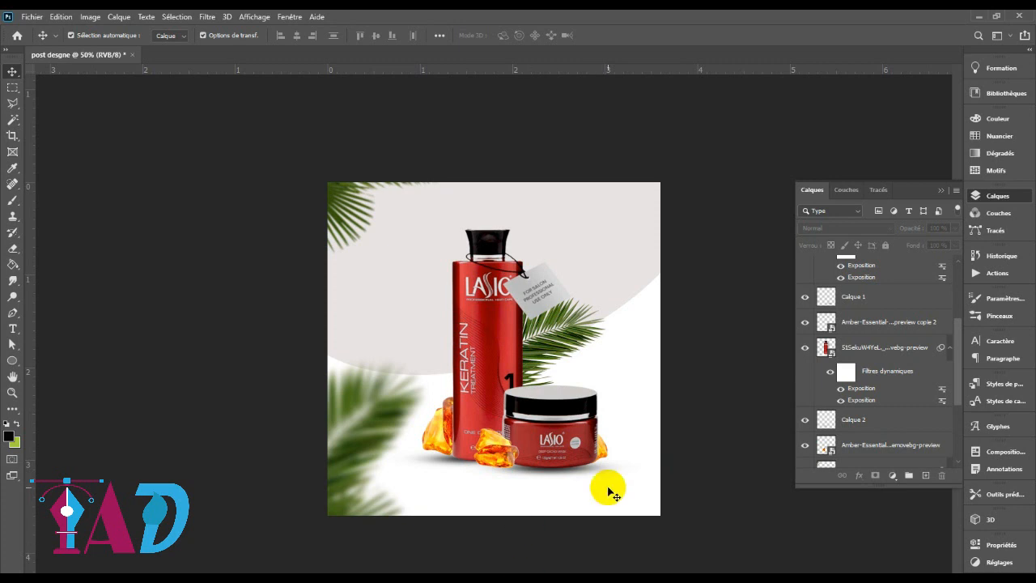
Step: Nudge the jar's shadow slightly to the right and deselect it
{"action": "left_click", "coordinate": [590, 470]}
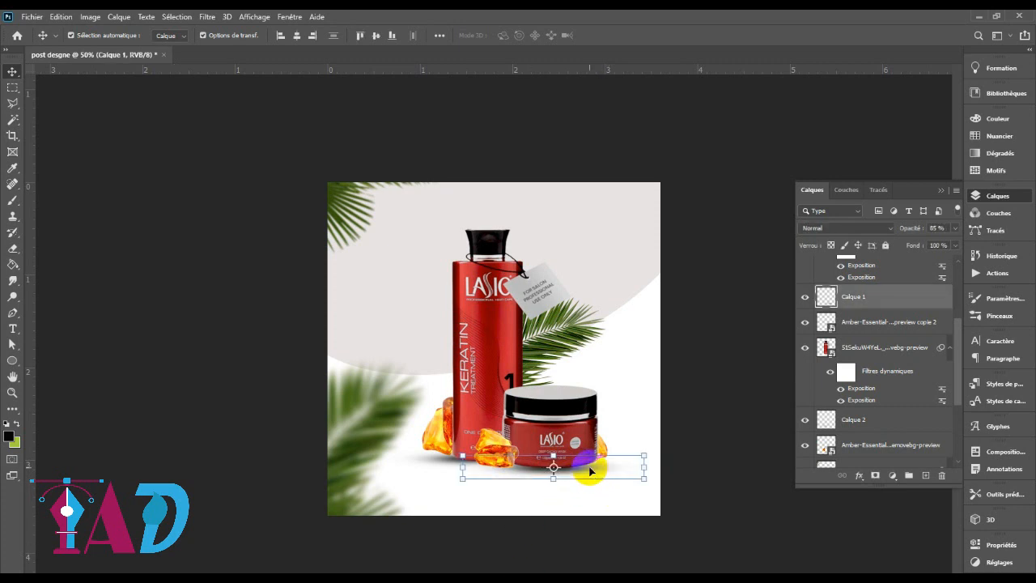
{"action": "left_click", "coordinate": [701, 453]}
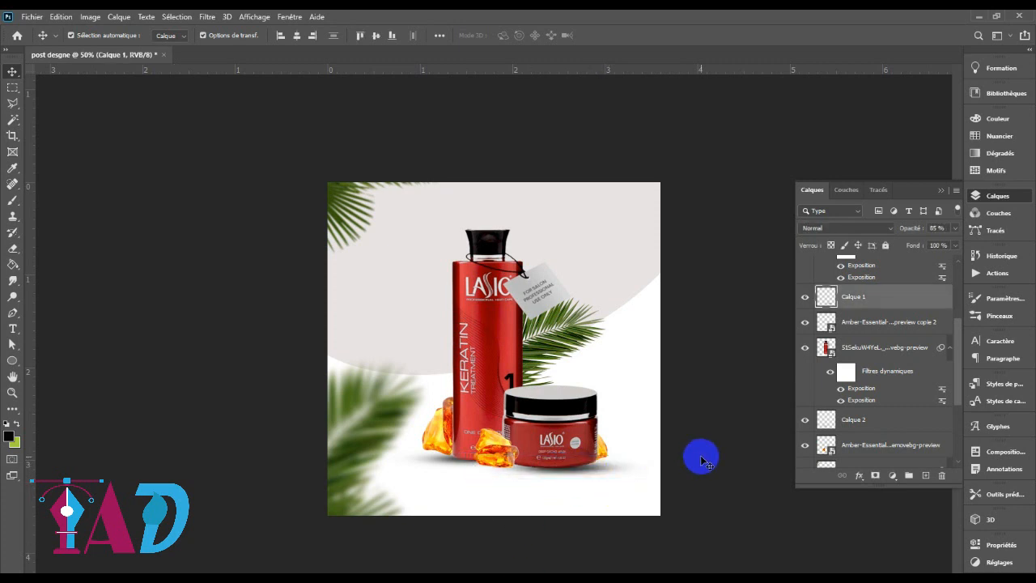
{"action": "left_click", "coordinate": [702, 468]}
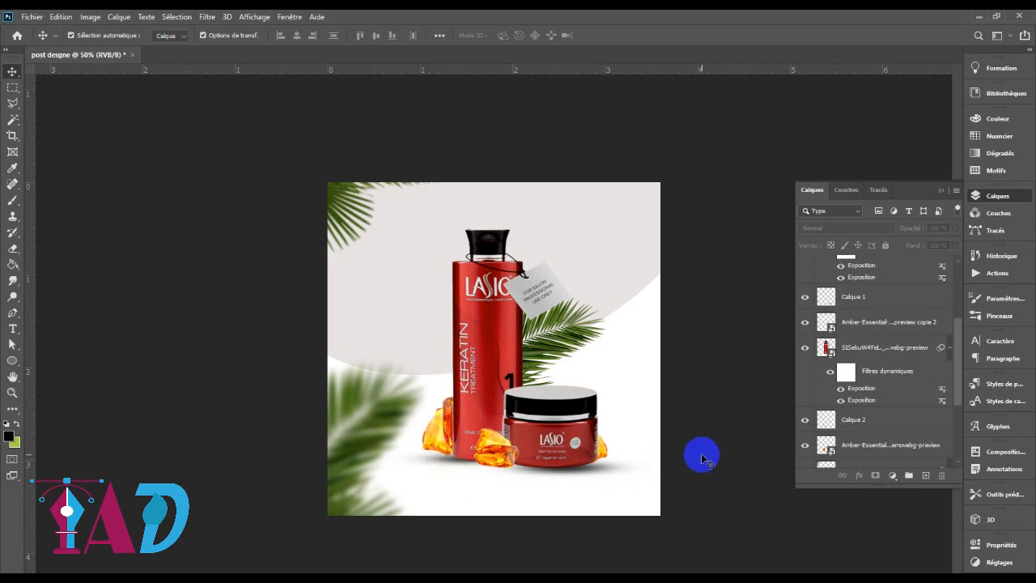
Step: Add the text "Lasio Keratin" at 6 pt and place it beside the bottle on the curved background
{"action": "left_click", "coordinate": [77, 332]}
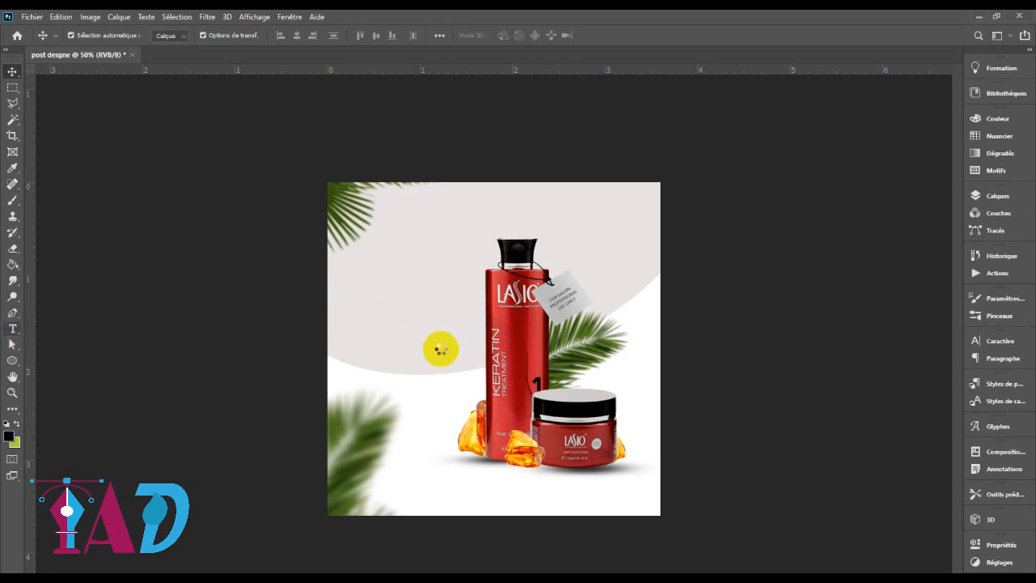
{"action": "left_click", "coordinate": [377, 284]}
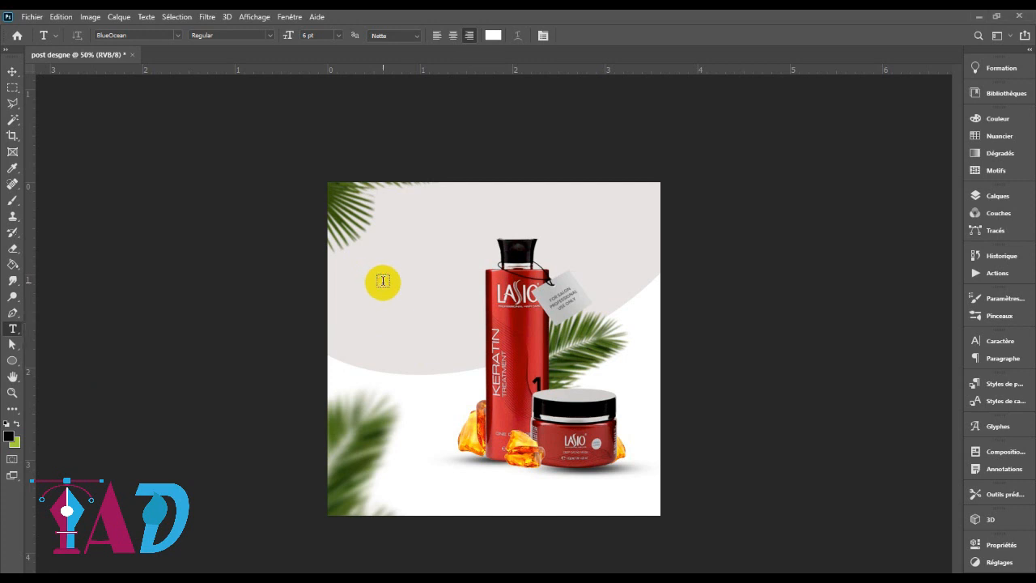
{"action": "left_click", "coordinate": [383, 281]}
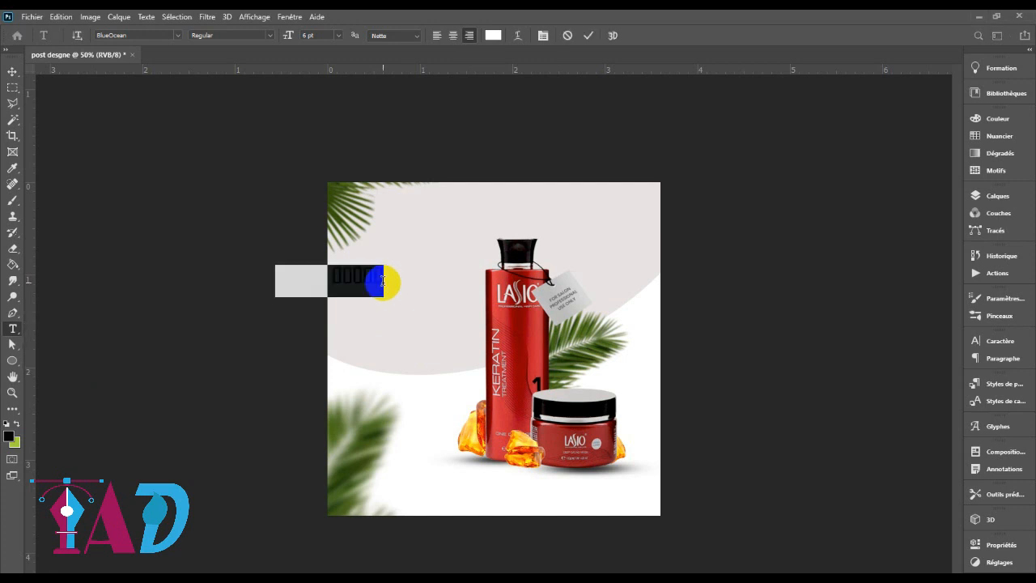
{"action": "left_click", "coordinate": [12, 71]}
{"action": "left_click_drag", "start_coordinate": [345, 279], "coordinate": [425, 279]}
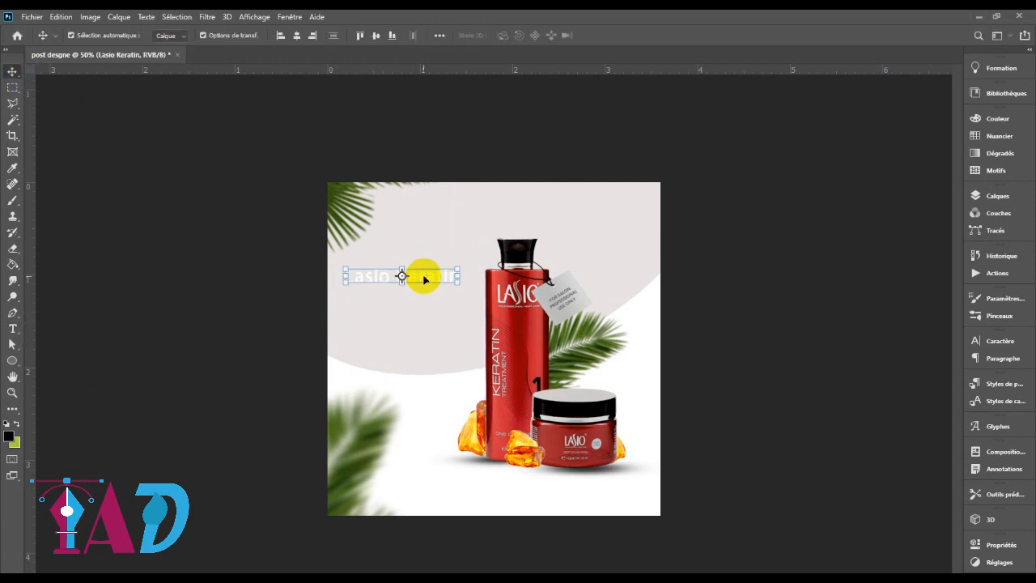
Step: Colour the Lasio Keratin text with a red sampled from the bottle after trying darker reds and greys from the products
{"action": "double_click", "coordinate": [422, 278]}
{"action": "left_click", "coordinate": [493, 35]}
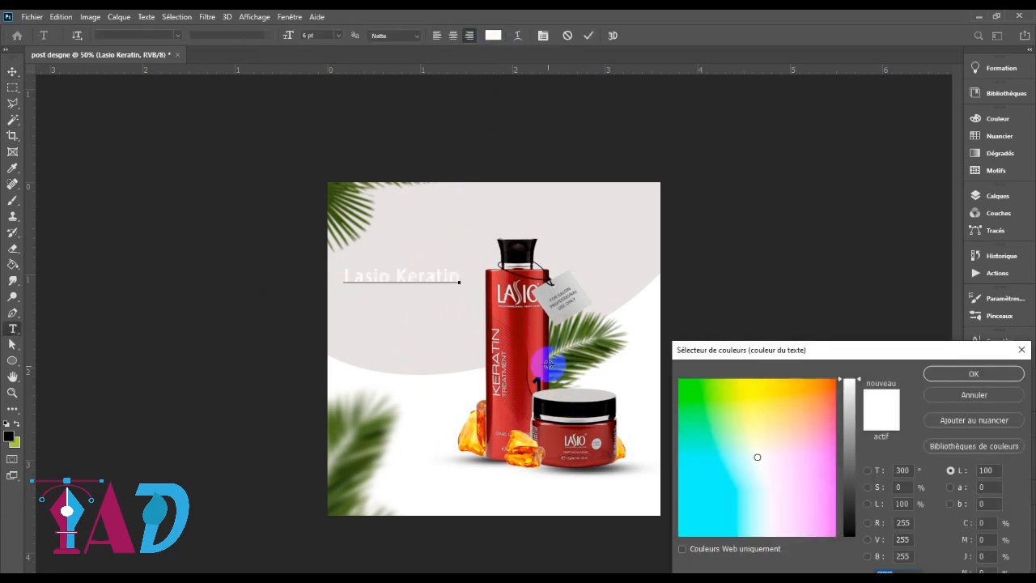
{"action": "left_click", "coordinate": [545, 350]}
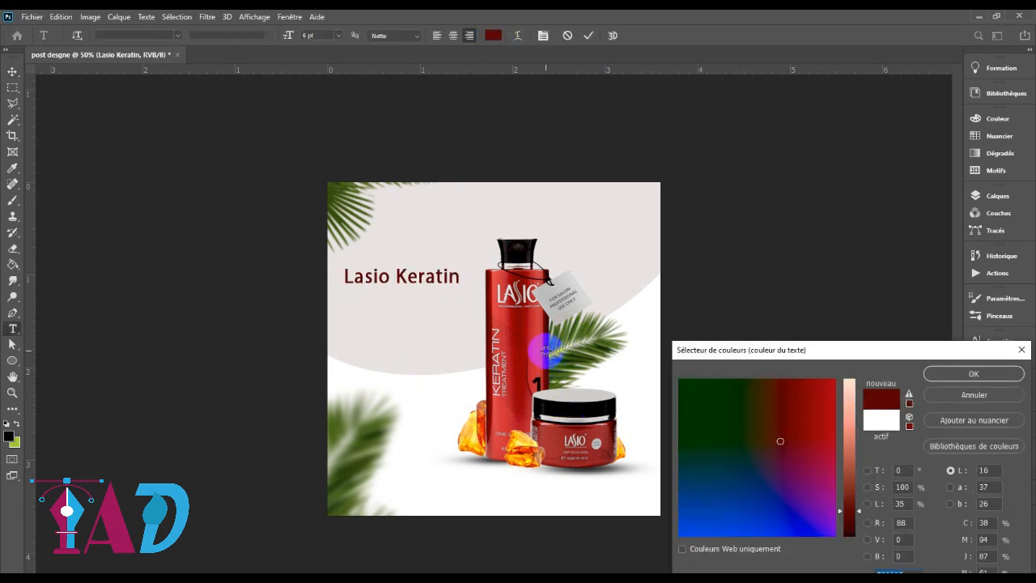
{"action": "left_click", "coordinate": [523, 358]}
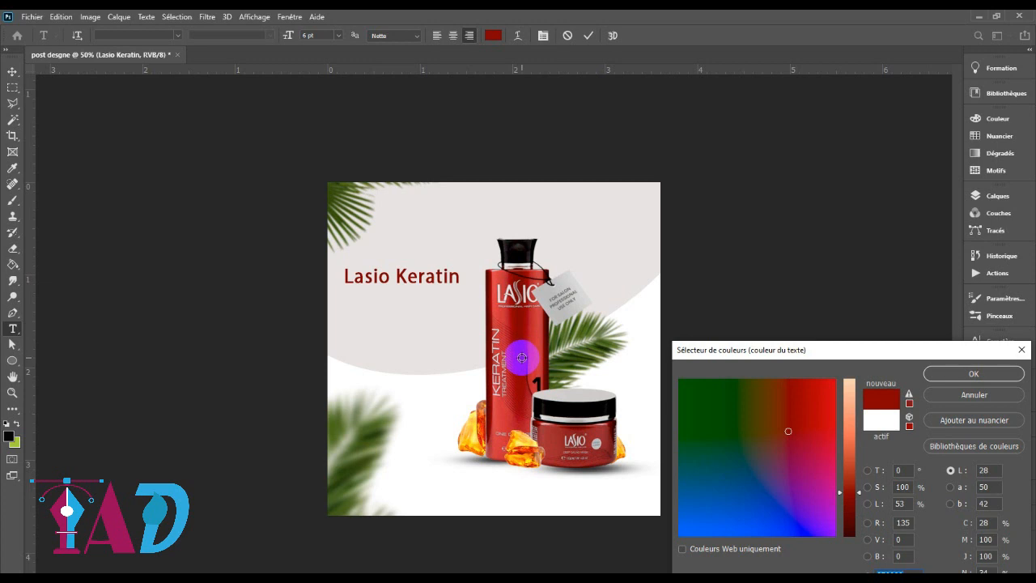
{"action": "left_click", "coordinate": [510, 289]}
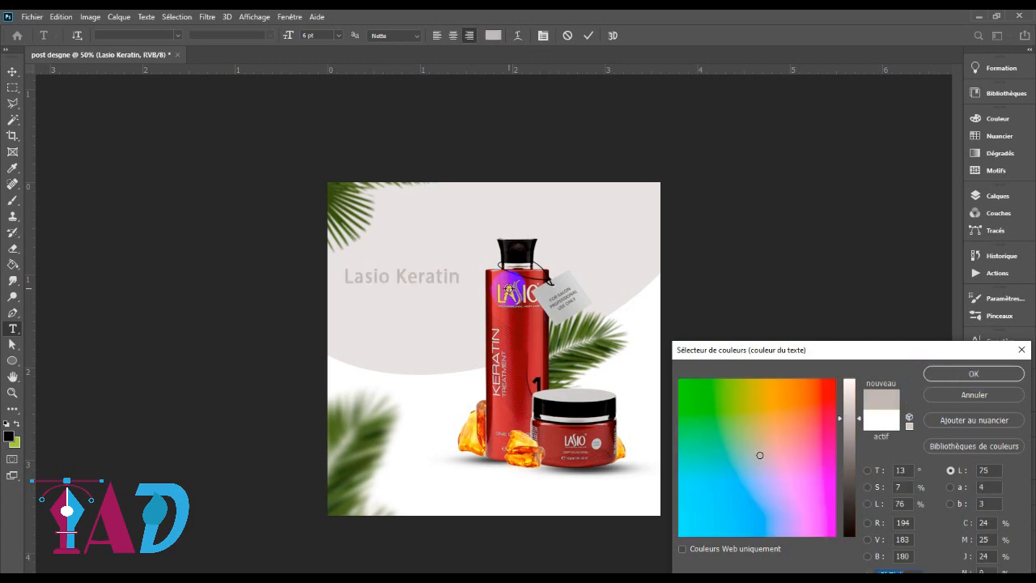
{"action": "left_click", "coordinate": [860, 431]}
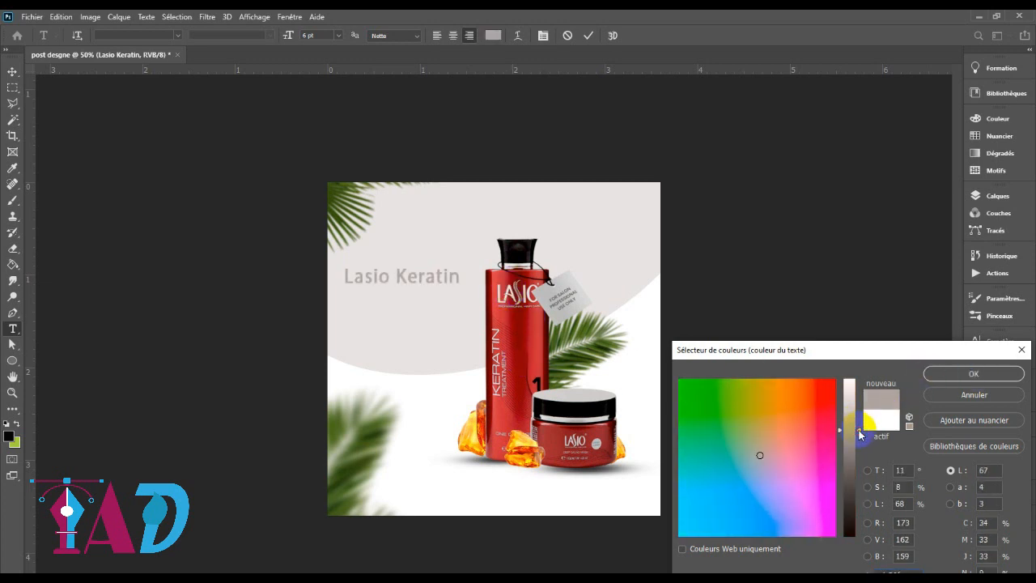
{"action": "left_click", "coordinate": [579, 397]}
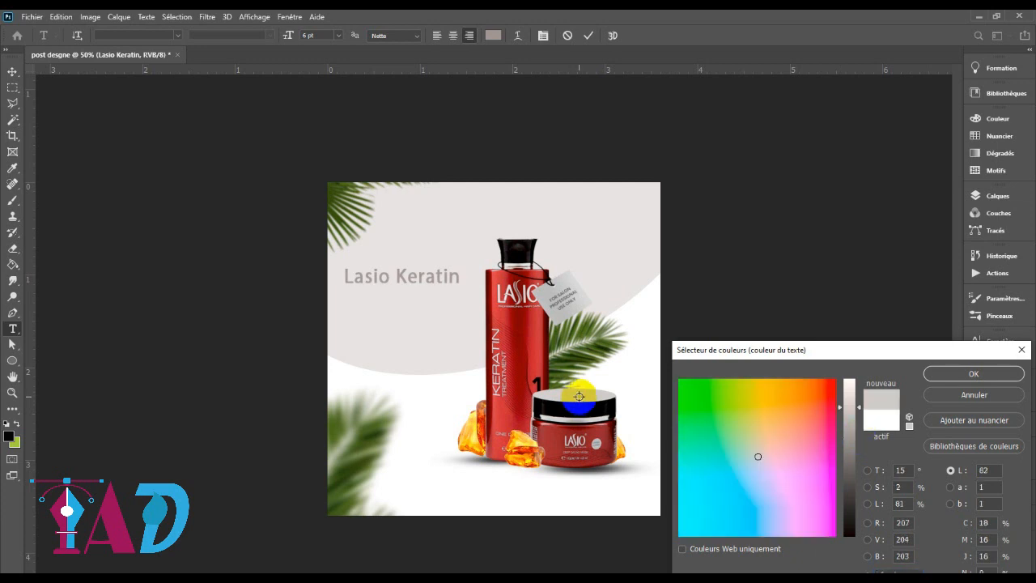
{"action": "left_click", "coordinate": [860, 433]}
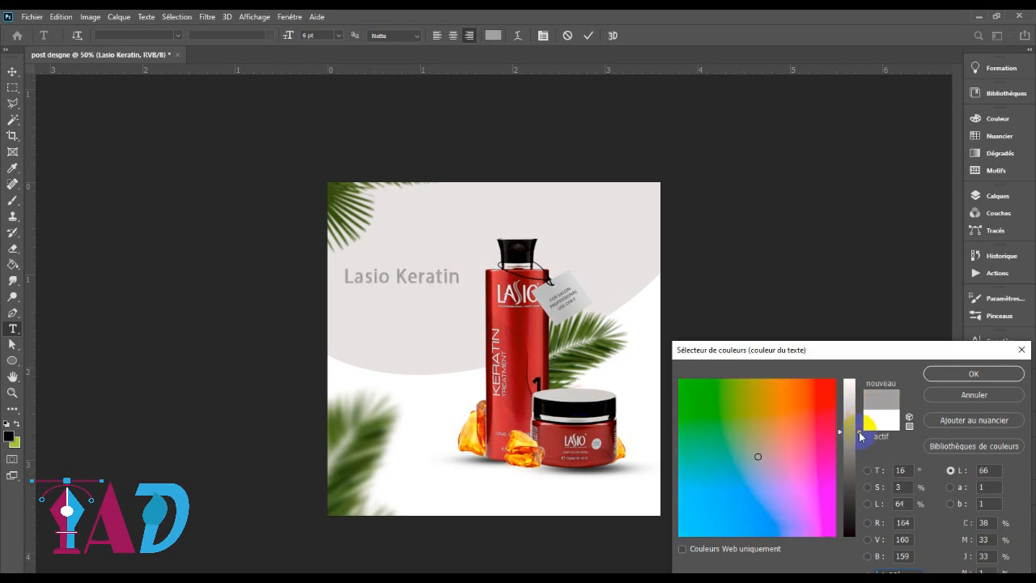
{"action": "left_click_drag", "start_coordinate": [860, 434], "coordinate": [862, 438]}
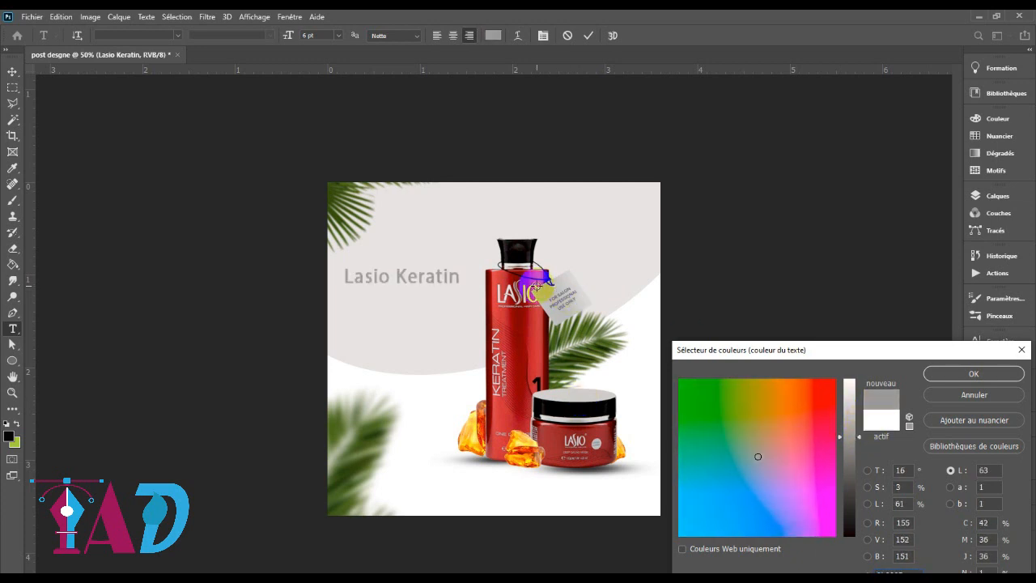
{"action": "left_click", "coordinate": [535, 339]}
{"action": "left_click", "coordinate": [539, 334]}
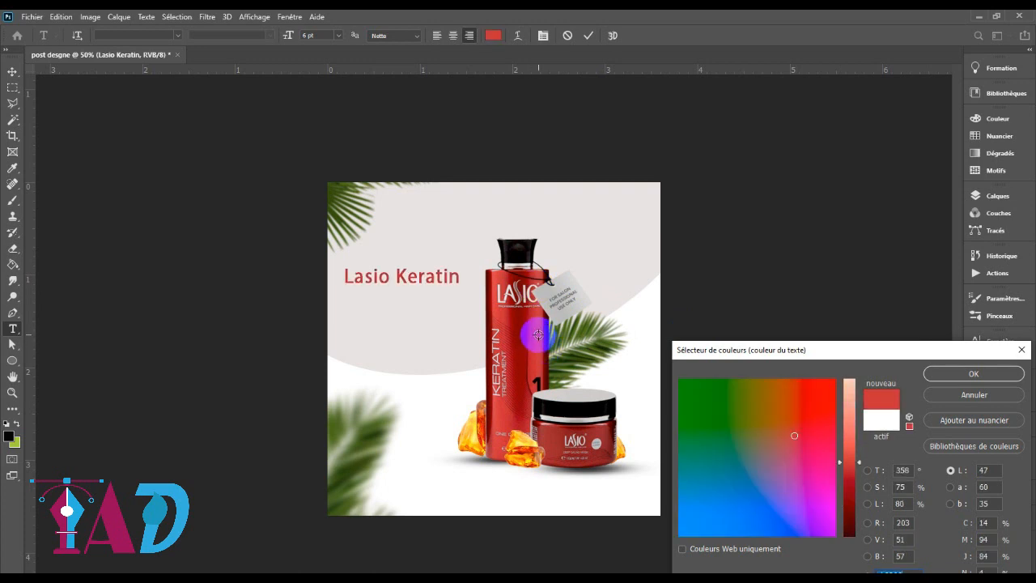
{"action": "left_click", "coordinate": [539, 273]}
{"action": "left_click", "coordinate": [952, 374]}
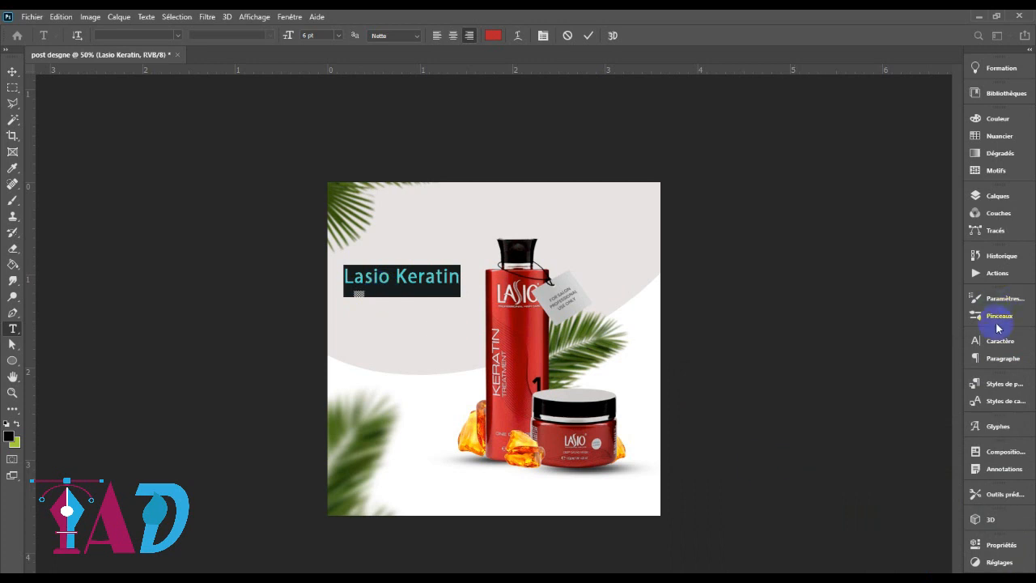
Step: Set the Lasio Keratin text in all caps and shift it to the right, back inside the canvas
{"action": "left_click", "coordinate": [998, 341]}
{"action": "left_click", "coordinate": [874, 426]}
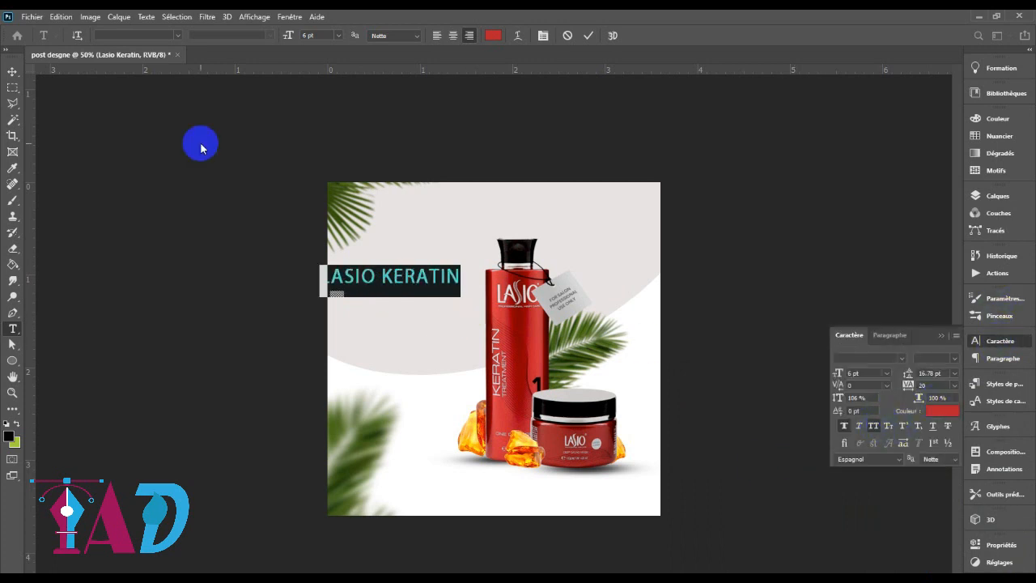
{"action": "left_click", "coordinate": [12, 71]}
{"action": "left_click_drag", "start_coordinate": [421, 297], "coordinate": [436, 279]}
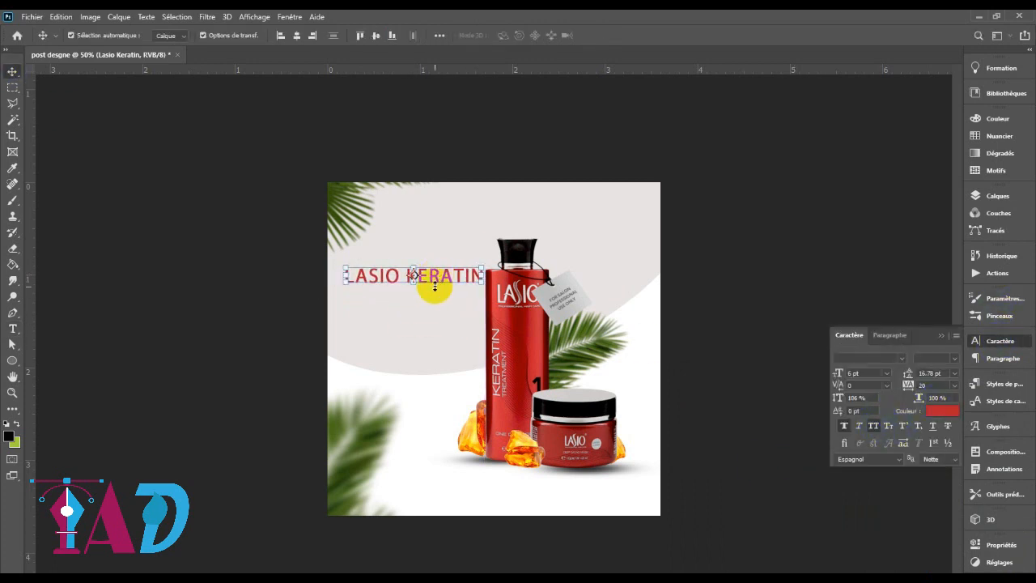
Step: Remove the word KERATIN from the title and place the remaining LASIO on the curved background
{"action": "double_click", "coordinate": [437, 276]}
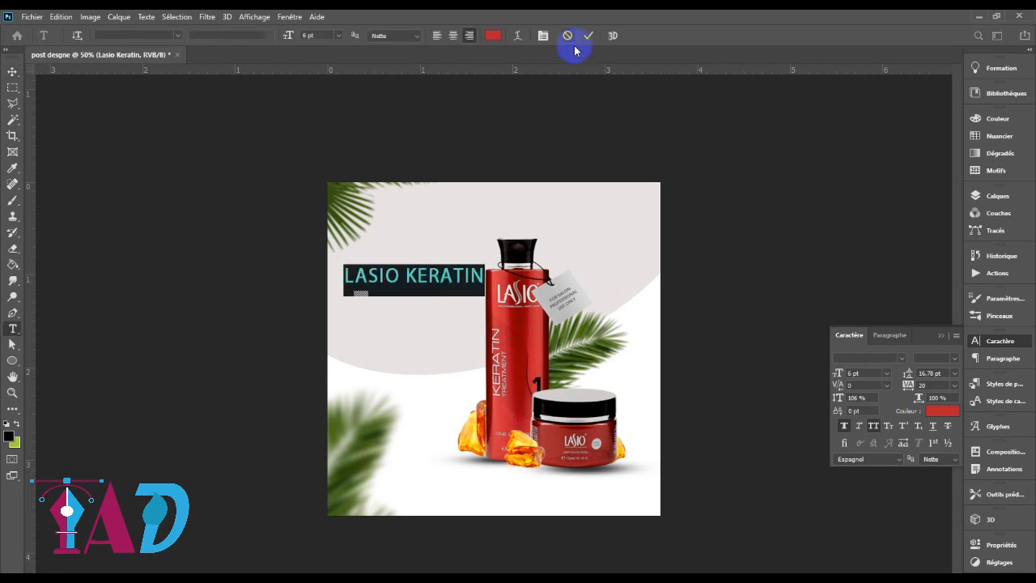
{"action": "left_click", "coordinate": [471, 276]}
{"action": "left_click_drag", "start_coordinate": [485, 276], "coordinate": [421, 269]}
{"action": "key", "text": "BackSpace"}
{"action": "left_click", "coordinate": [12, 71]}
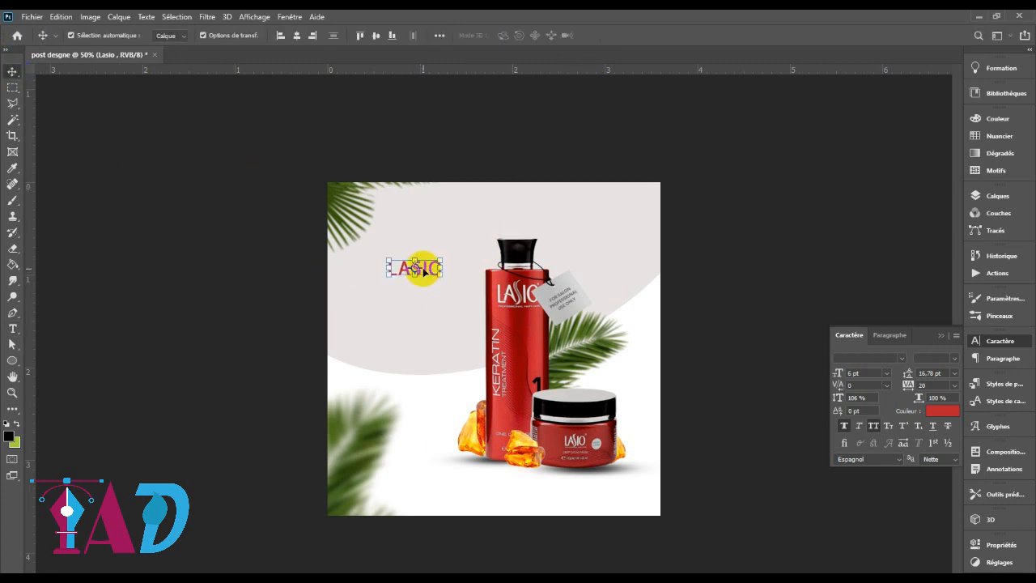
{"action": "key", "text": "ctrl+t"}
{"action": "left_click", "coordinate": [685, 35]}
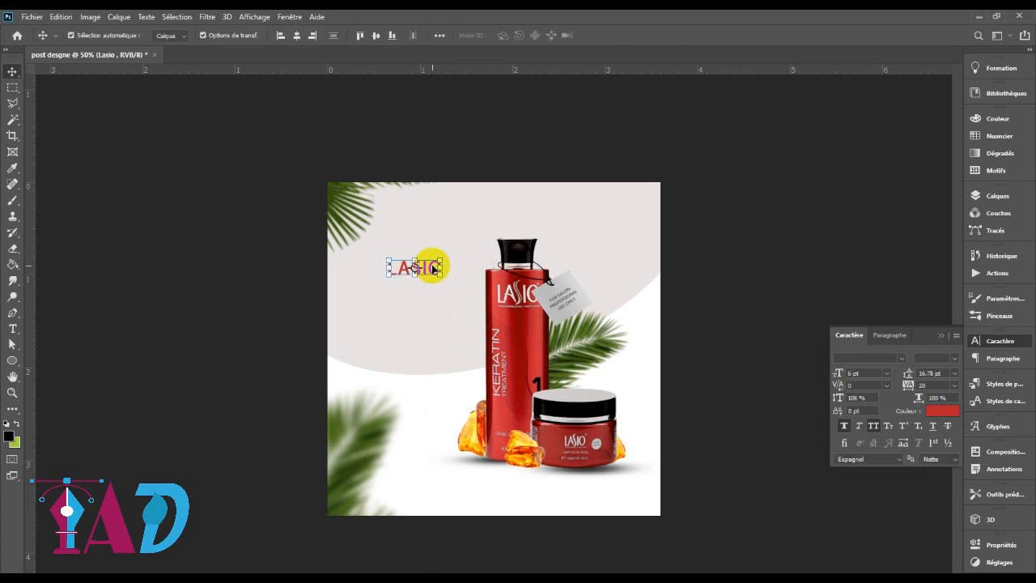
Step: Set the leading of the letter S in LASIO to 72.78 pt
{"action": "double_click", "coordinate": [421, 269]}
{"action": "left_click_drag", "start_coordinate": [421, 270], "coordinate": [410, 270]}
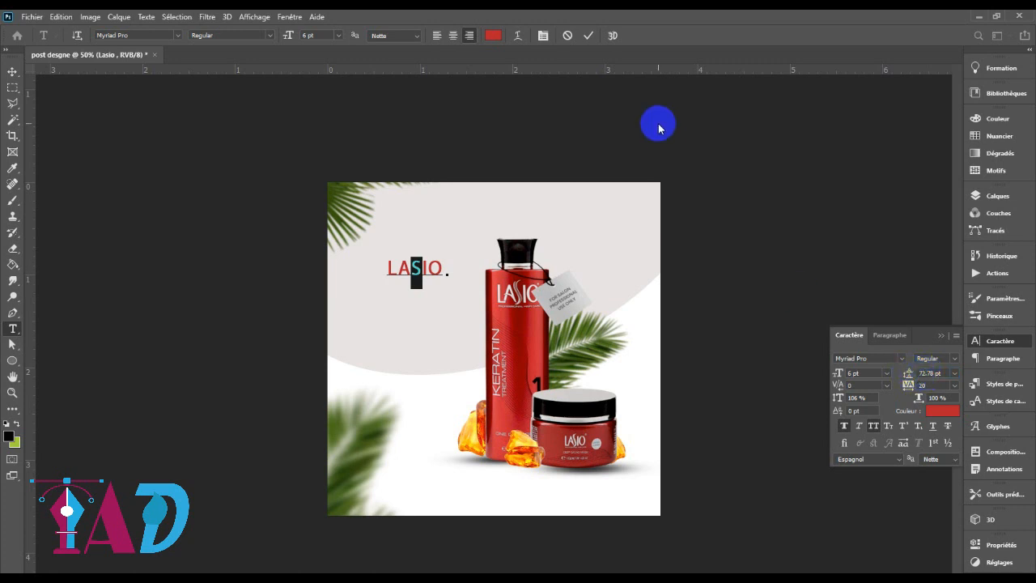
{"action": "left_click", "coordinate": [588, 34]}
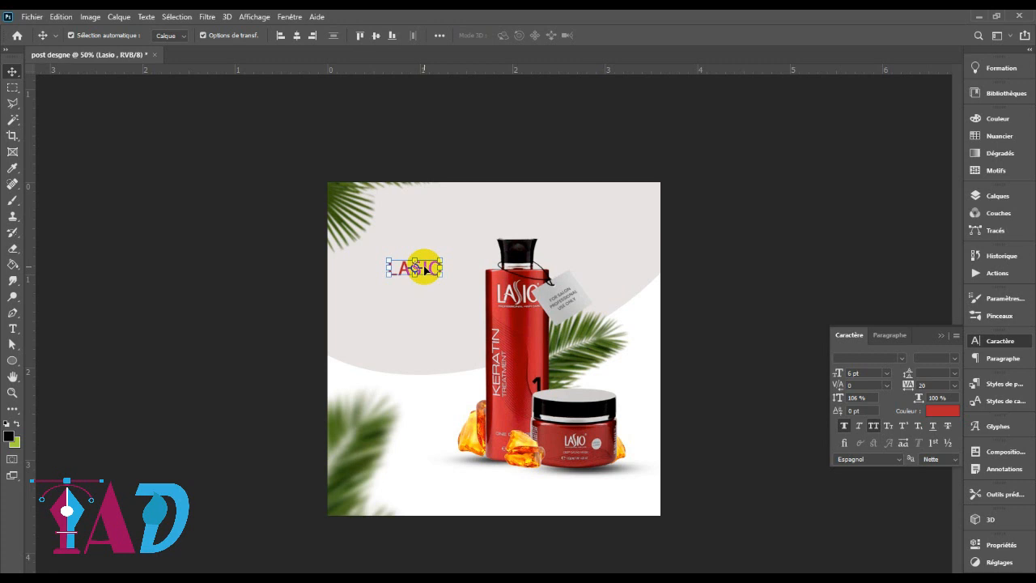
Step: Stretch the letter S in LASIO to 196% vertical scale and set its baseline shift to -2 pt
{"action": "double_click", "coordinate": [425, 268]}
{"action": "left_click", "coordinate": [419, 267]}
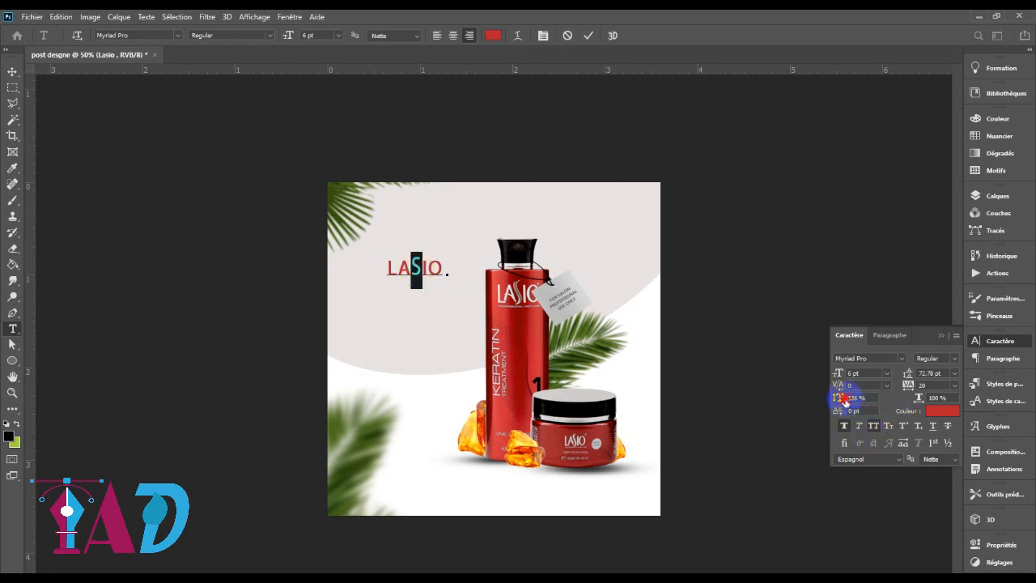
{"action": "left_click_drag", "start_coordinate": [840, 413], "coordinate": [846, 413]}
{"action": "left_click", "coordinate": [839, 397]}
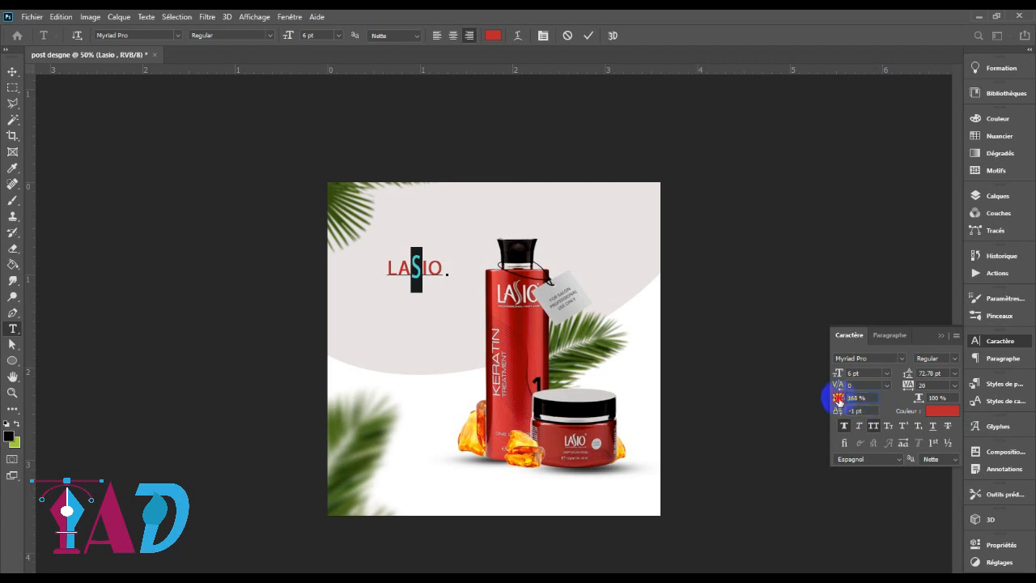
{"action": "mouse_move", "coordinate": [842, 403]}
{"action": "left_mouse_down"}
{"action": "mouse_move", "coordinate": [858, 401]}
{"action": "mouse_move", "coordinate": [826, 398]}
{"action": "left_mouse_up"}
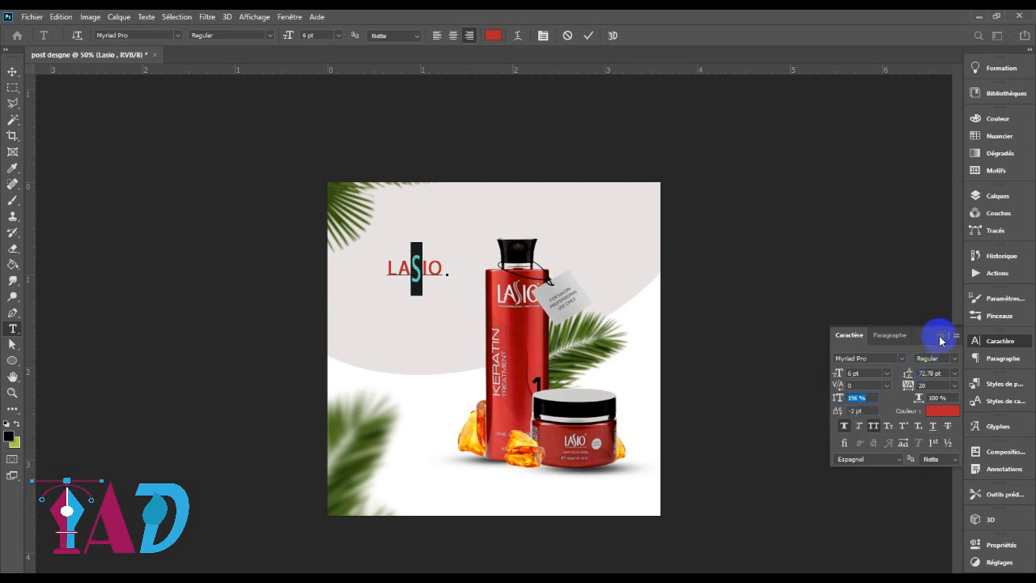
{"action": "left_click", "coordinate": [589, 35]}
{"action": "key", "text": "v"}
Step: Set LASIO in a serif font at 9.6 pt and place a Myriad Pro copy reading KERATIN below it
{"action": "left_click", "coordinate": [904, 357]}
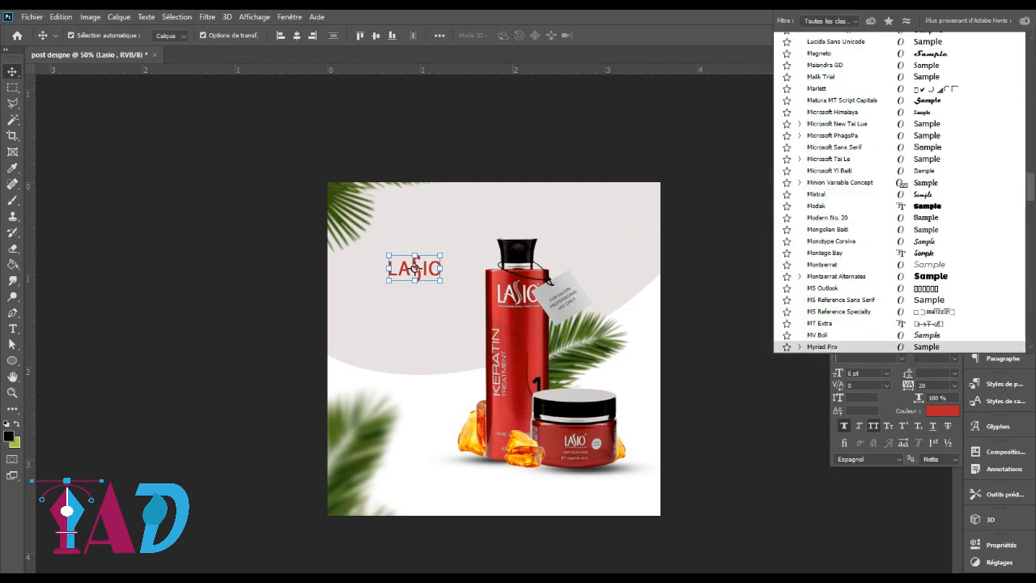
{"action": "left_click", "coordinate": [842, 344]}
{"action": "left_click_drag", "start_coordinate": [426, 272], "coordinate": [427, 301]}
{"action": "double_click", "coordinate": [427, 301]}
{"action": "type", "text": "KERATIN"}
{"action": "key", "text": "ctrl+Return"}
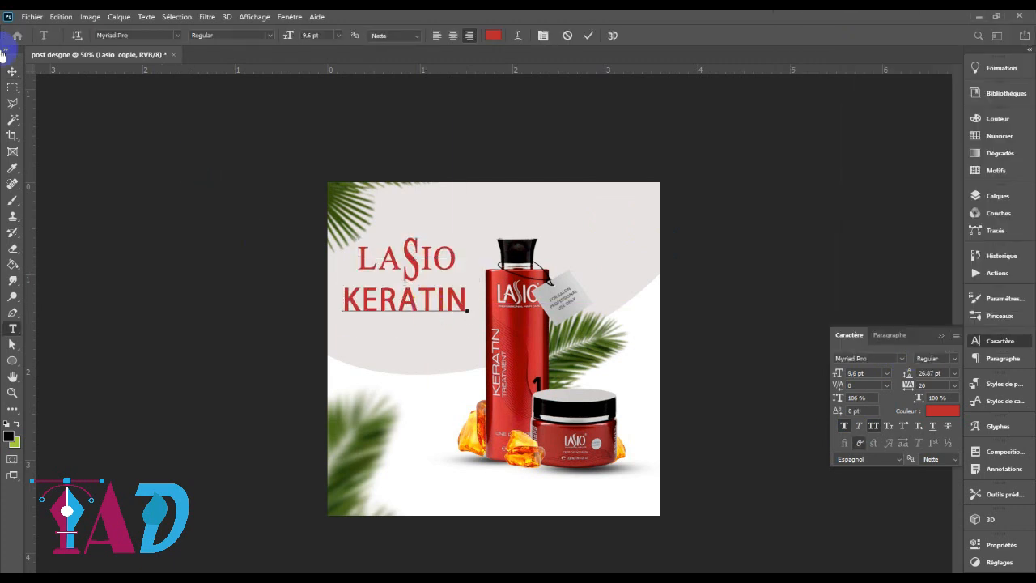
{"action": "key", "text": "v"}
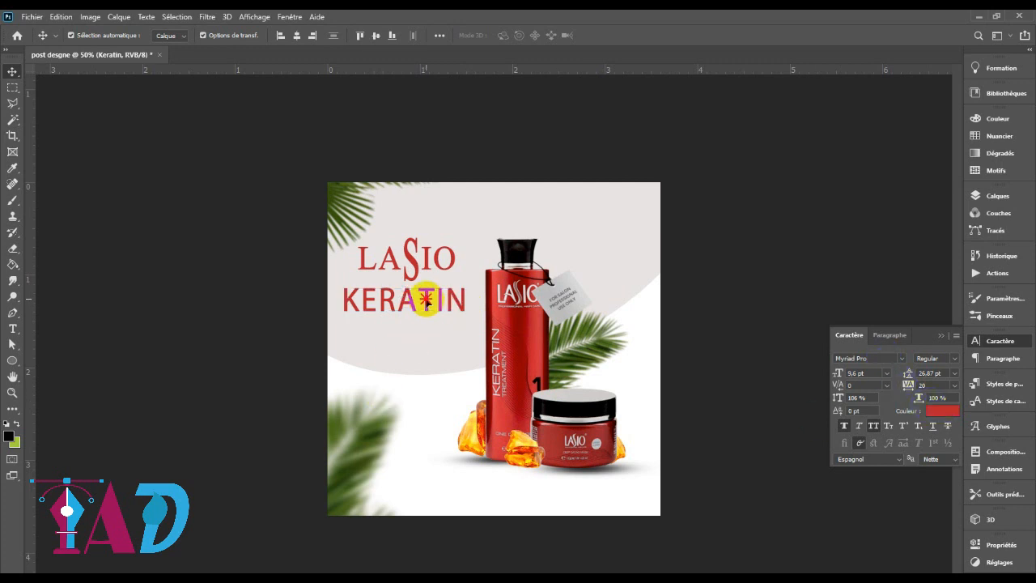
Step: Change the colour of the KERATIN text to black
{"action": "double_click", "coordinate": [422, 299]}
{"action": "left_click", "coordinate": [942, 410]}
{"action": "left_click", "coordinate": [594, 410]}
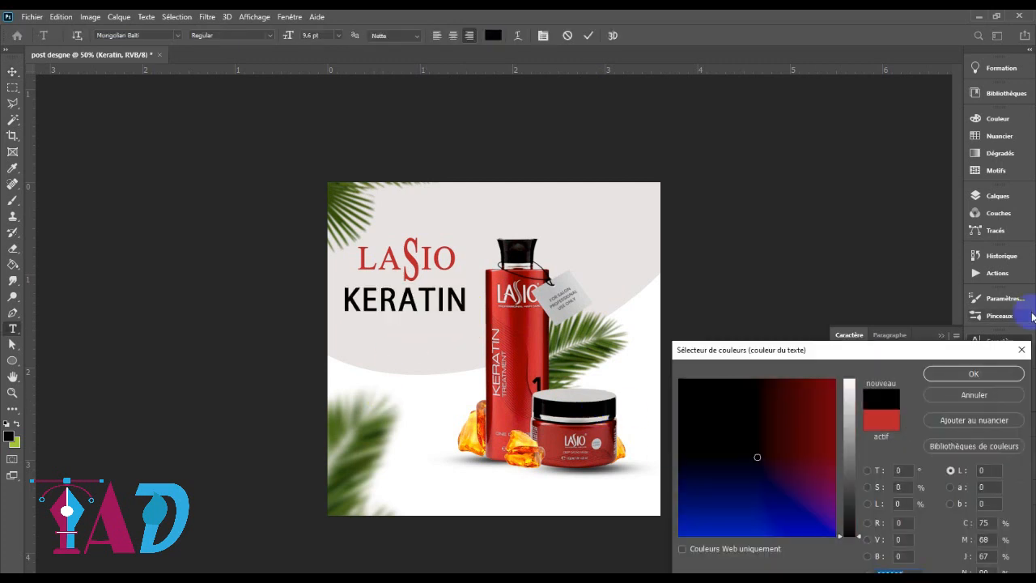
{"action": "left_click", "coordinate": [974, 373]}
{"action": "left_click", "coordinate": [12, 71]}
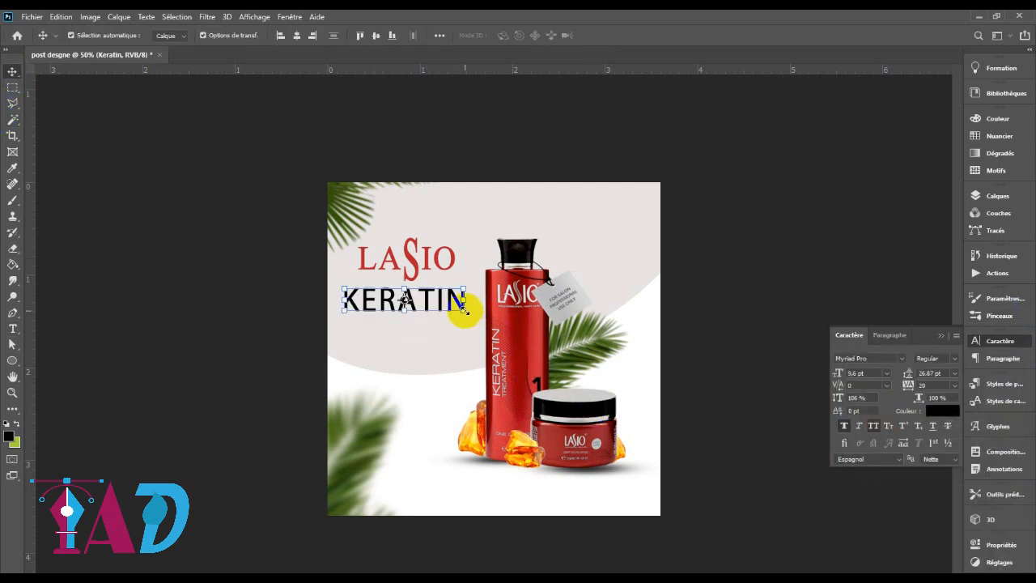
Step: Scale KERATIN to about 44.36% and tuck it under the last letters of LASIO
{"action": "left_click_drag", "start_coordinate": [465, 310], "coordinate": [460, 281]}
{"action": "left_click", "coordinate": [685, 35]}
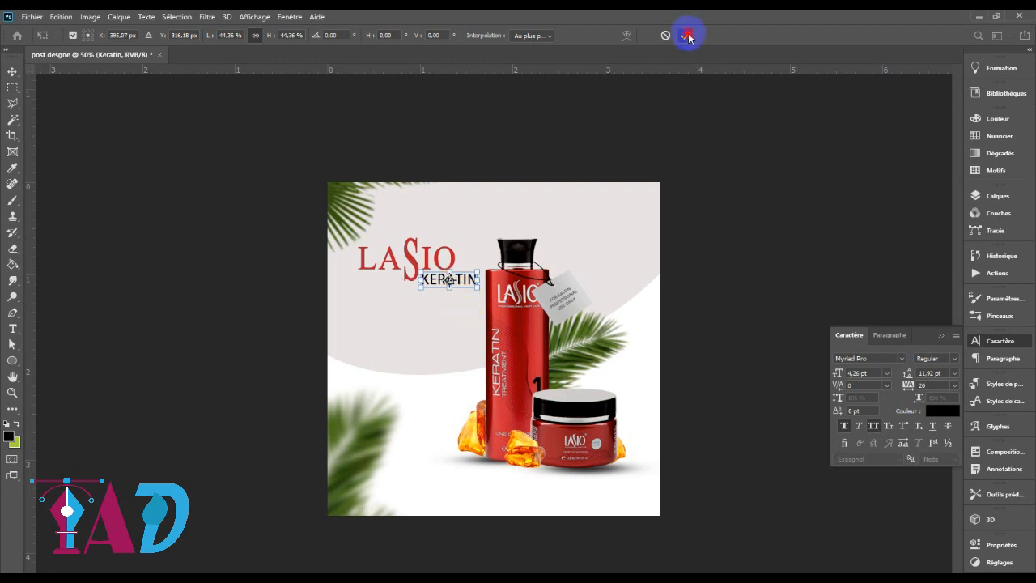
{"action": "left_click", "coordinate": [733, 257]}
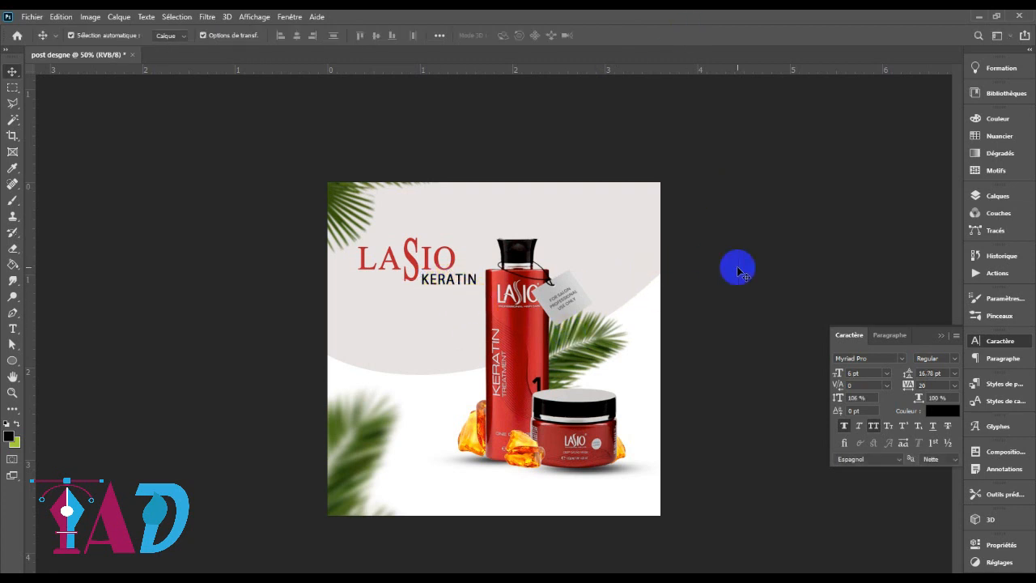
Step: Place a copy of KERATIN below it reading AMBER EXTRACT and set its font to Mongolian Baiti
{"action": "left_click_drag", "start_coordinate": [440, 284], "coordinate": [373, 308]}
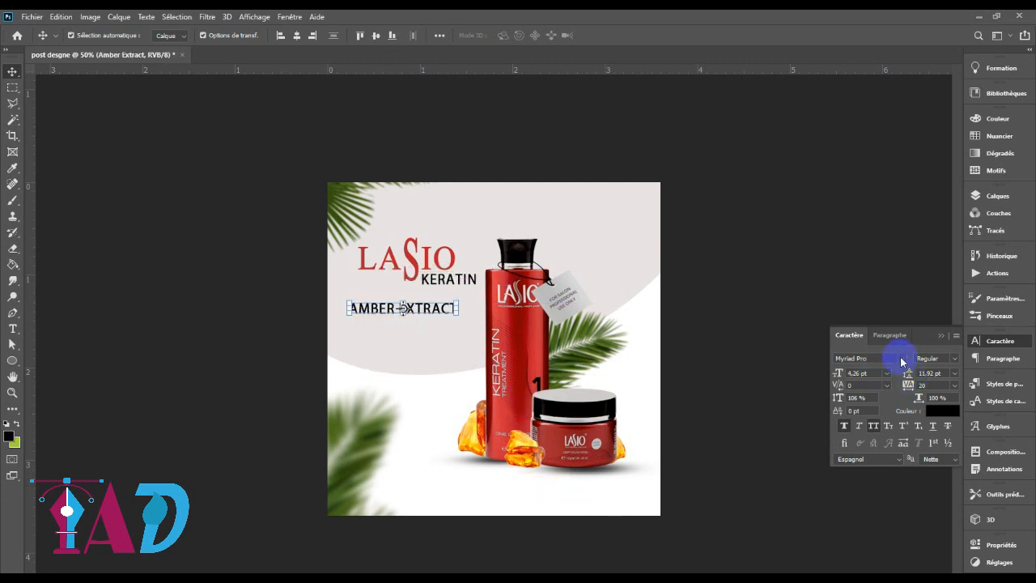
{"action": "left_click", "coordinate": [900, 359]}
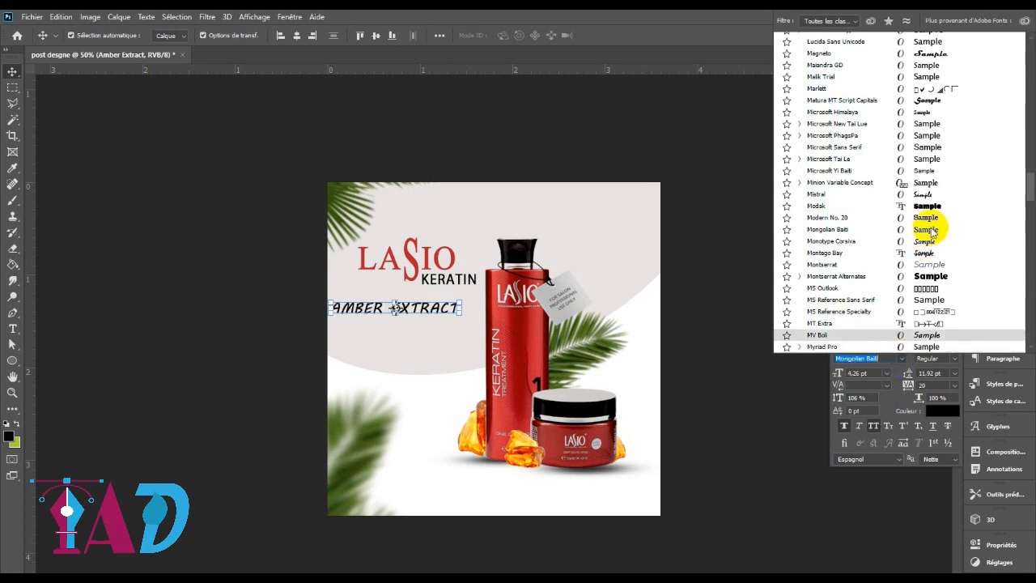
{"action": "left_click", "coordinate": [931, 231]}
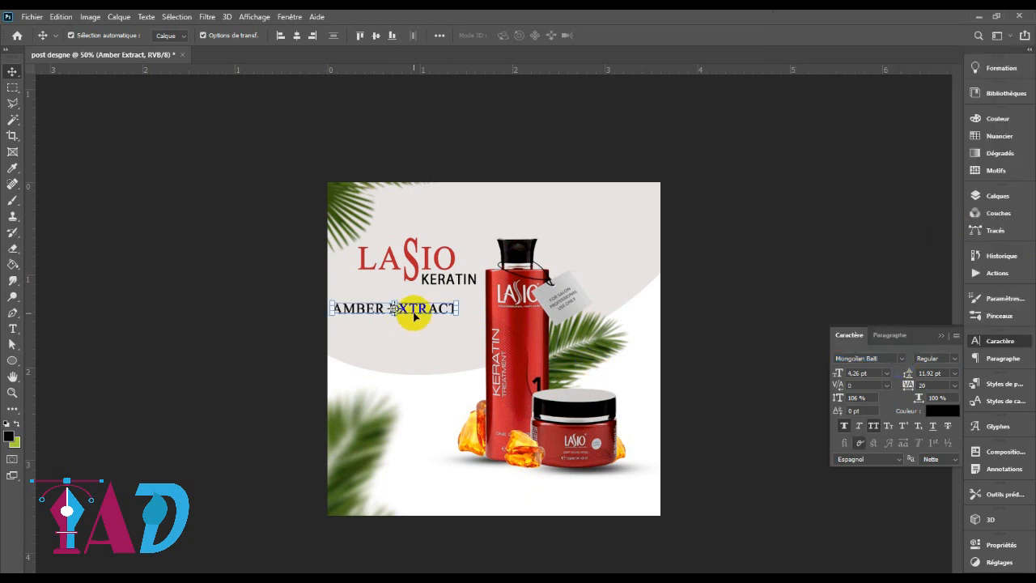
Step: Position AMBER EXTRACT just under KERATIN with a small gap and set its vertical scale to 127%
{"action": "left_click_drag", "start_coordinate": [412, 310], "coordinate": [437, 300]}
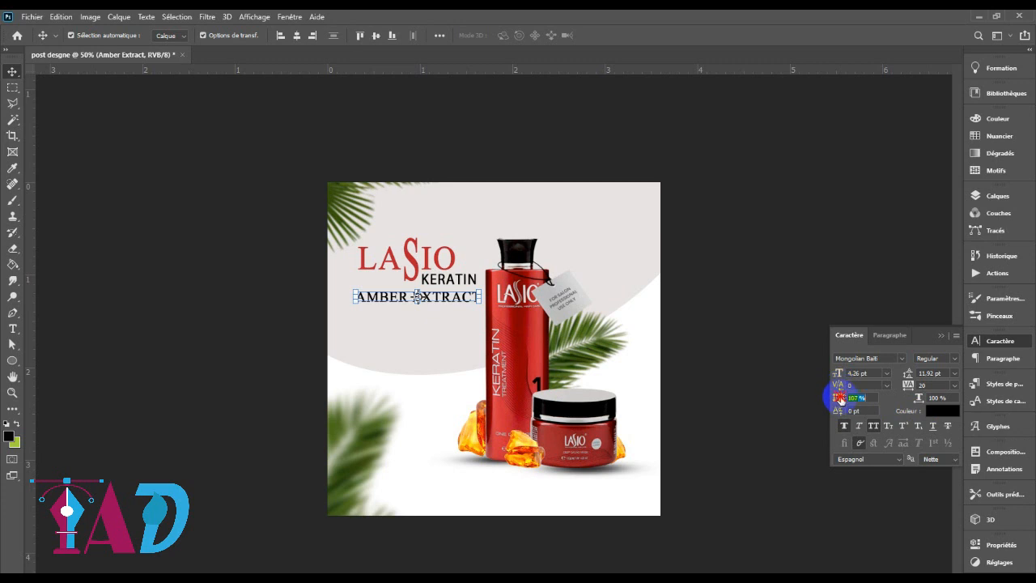
{"action": "left_click_drag", "start_coordinate": [839, 398], "coordinate": [861, 398]}
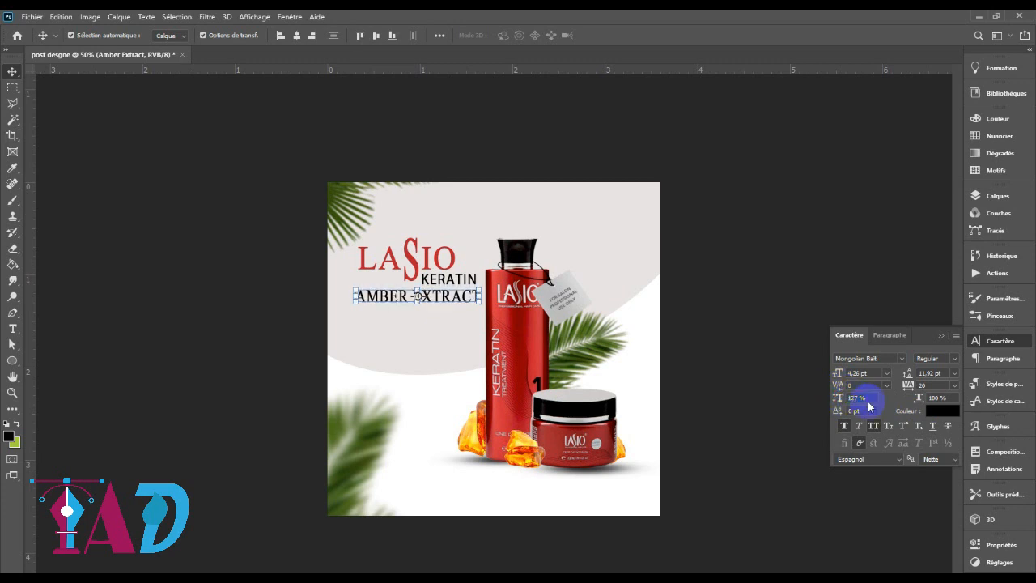
{"action": "left_click", "coordinate": [687, 307]}
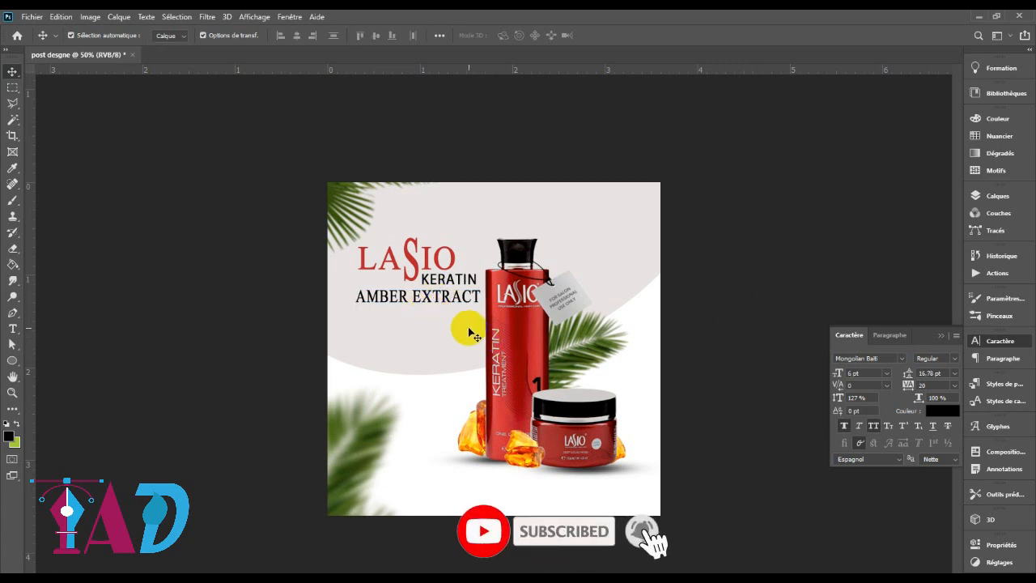
{"action": "left_click_drag", "start_coordinate": [431, 298], "coordinate": [430, 299]}
{"action": "left_click", "coordinate": [721, 301]}
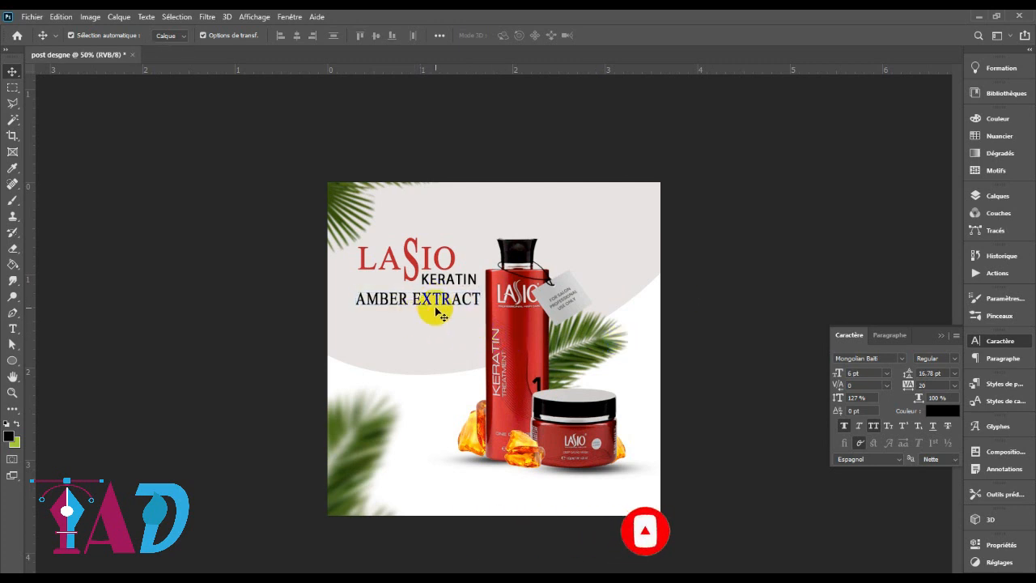